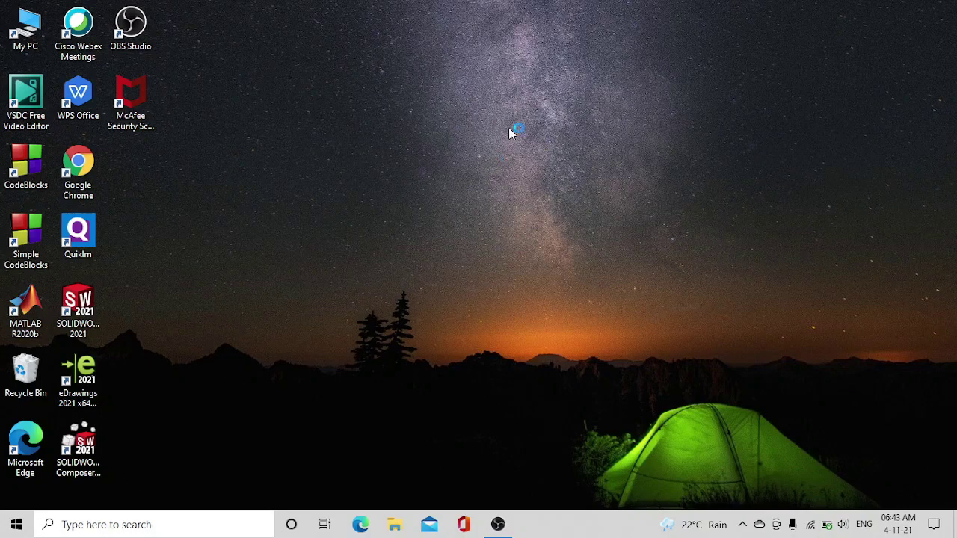
right_click(393, 149)
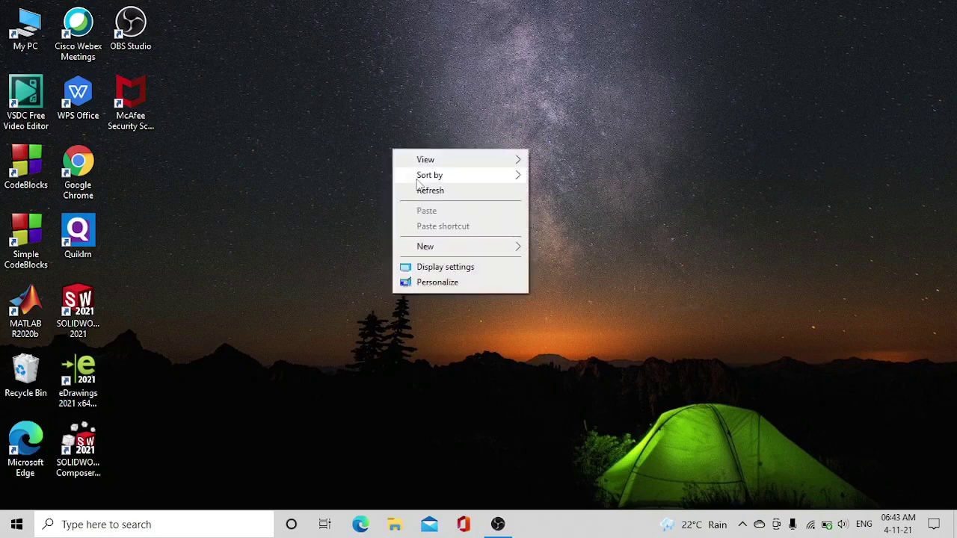
click(418, 195)
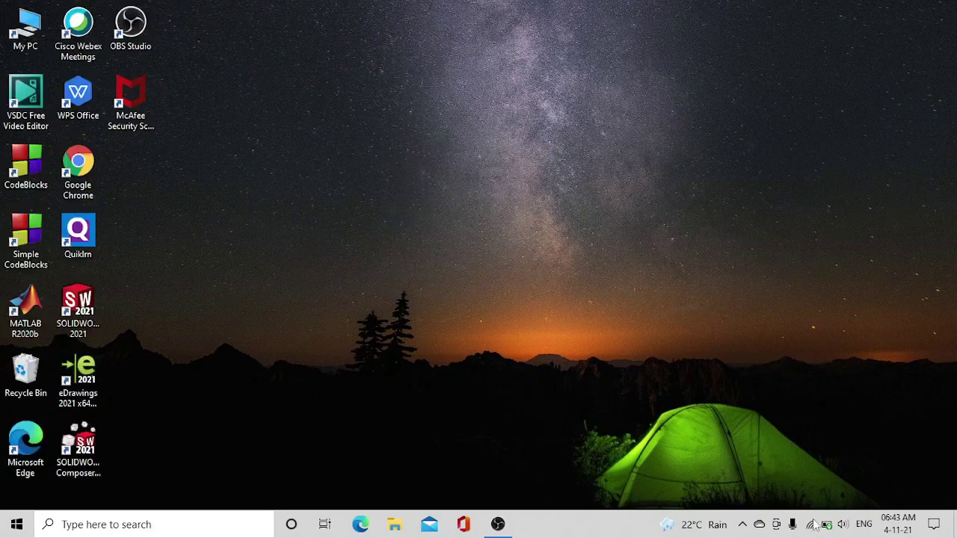
Open Google Chrome, search for "vs code official website" and open the Visual Studio Code home page from the results.
double_click(89, 189)
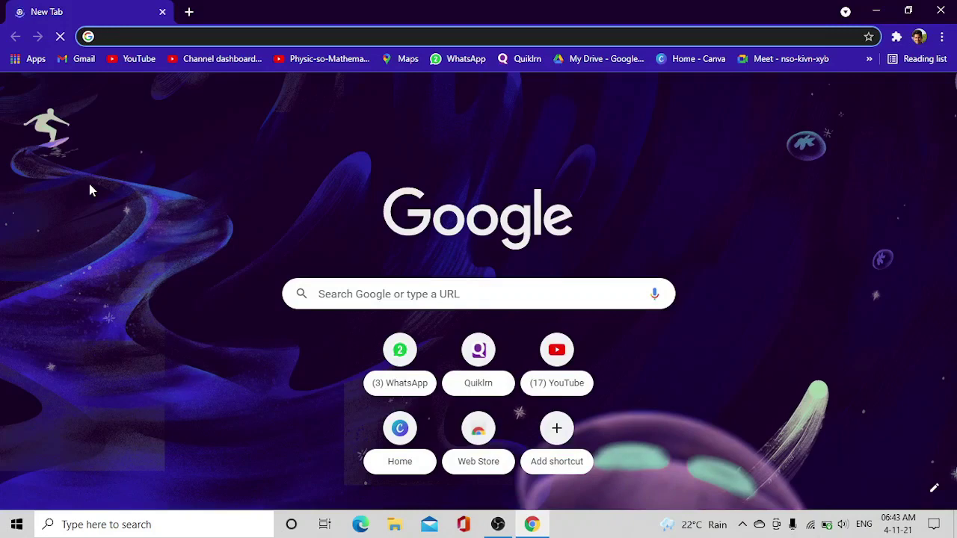
text(vs code )
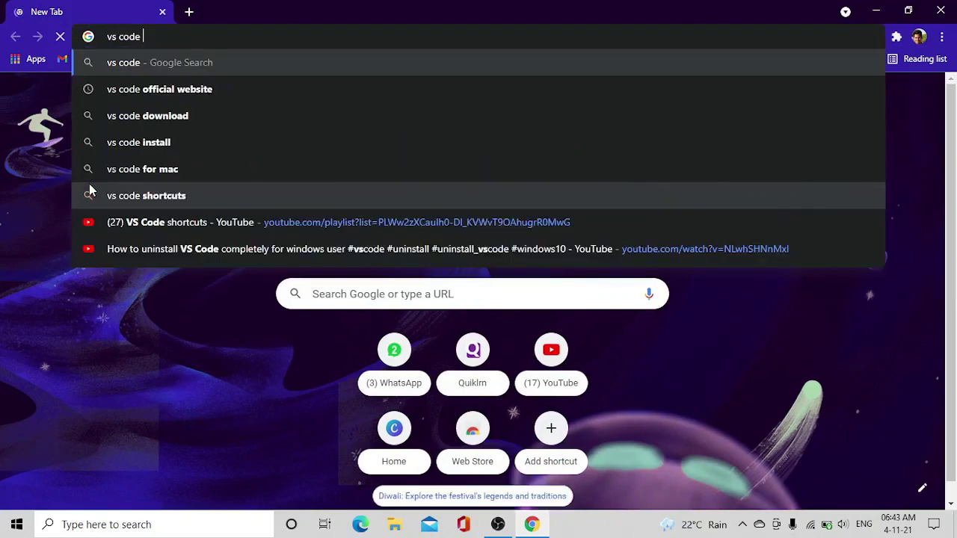
text(official)
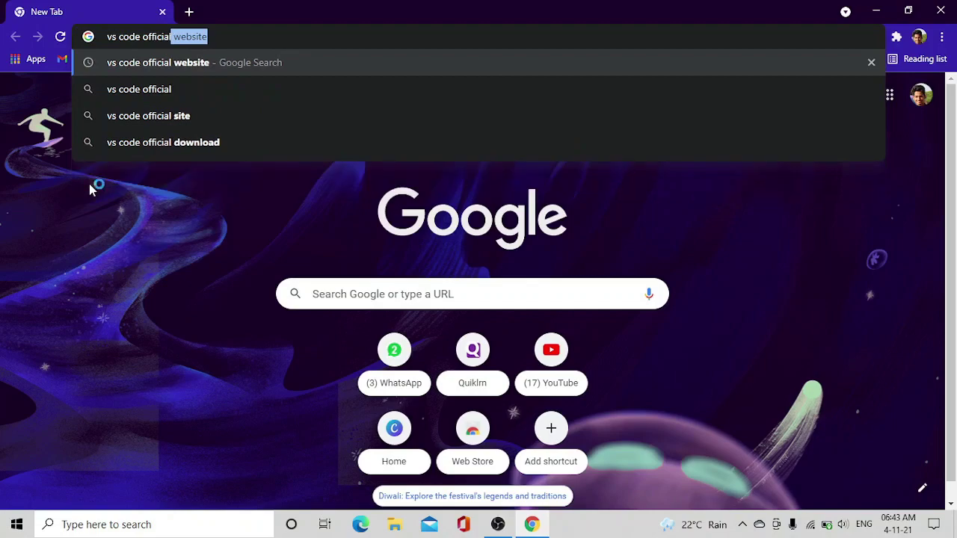
text( website)
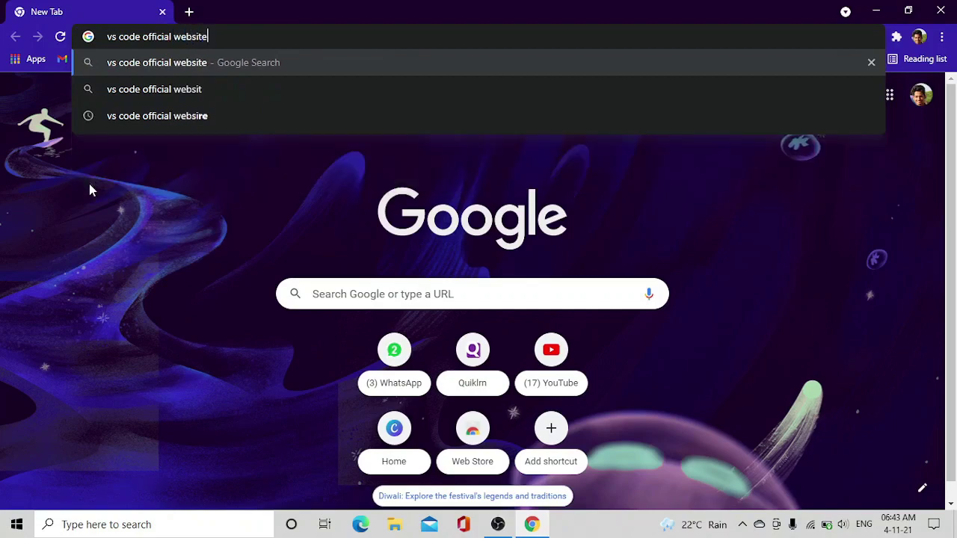
key(Return)
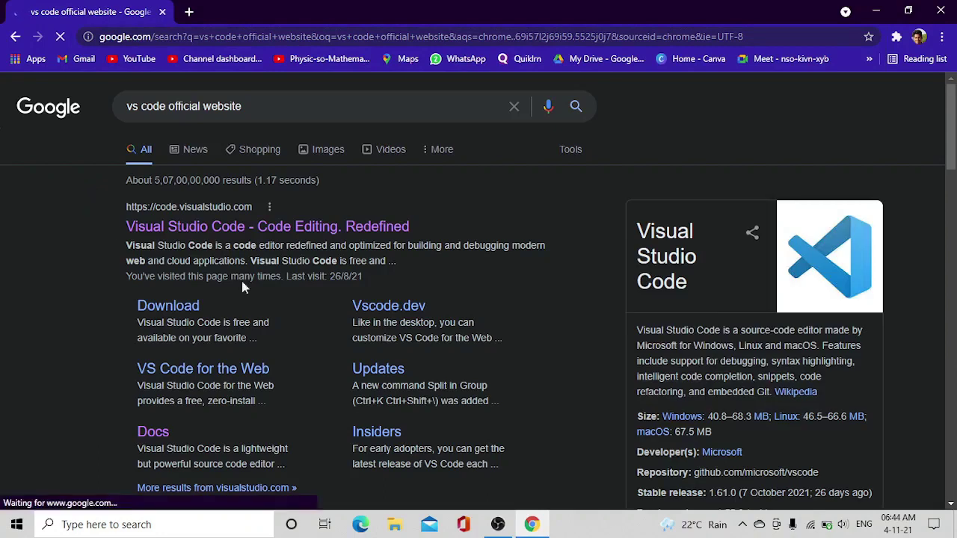
click(296, 235)
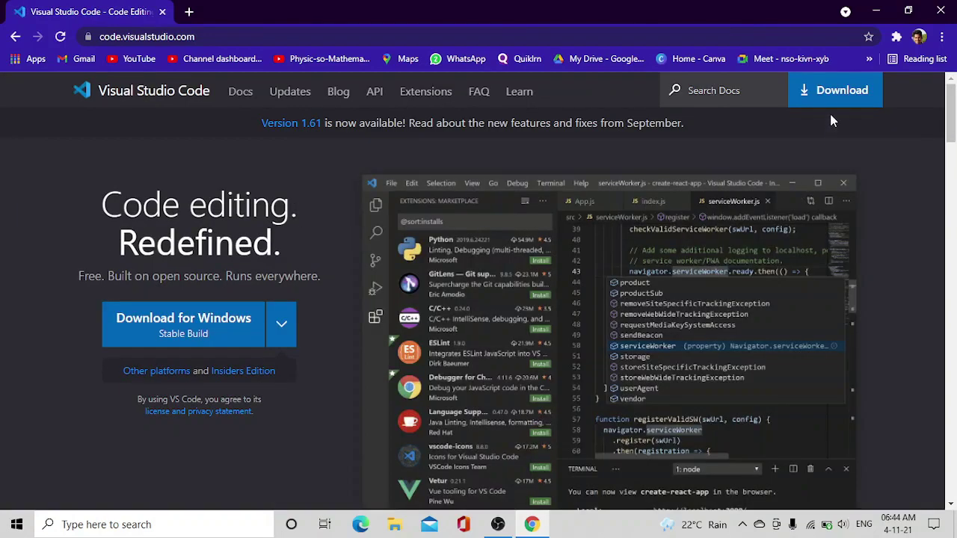
Download the Visual Studio Code installer for Windows and set the downloaded file to open when done.
click(832, 98)
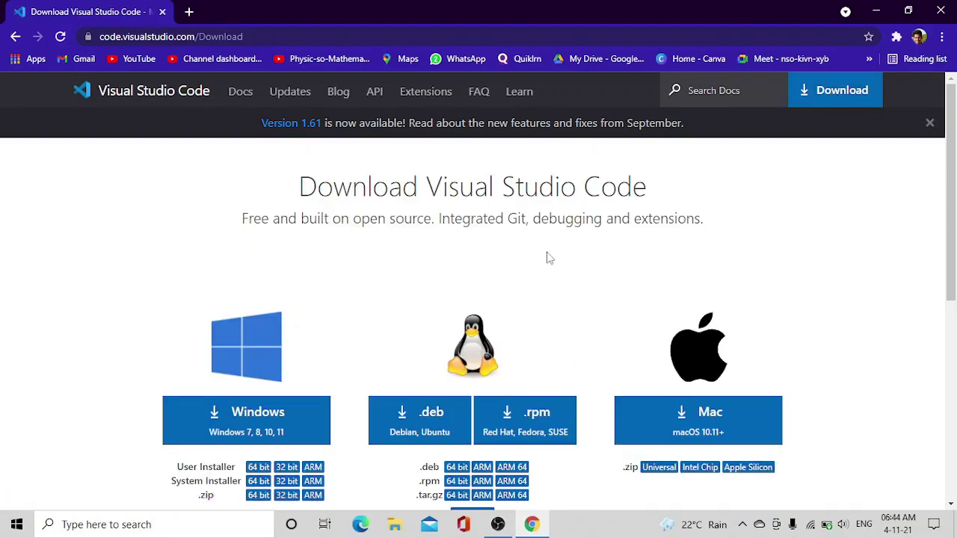
scroll(548, 258, down, 2)
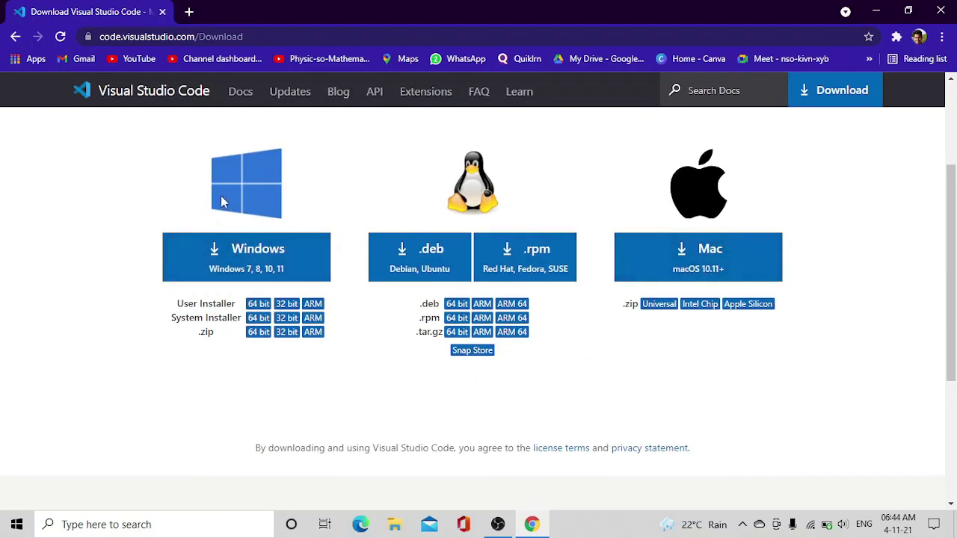
click(273, 275)
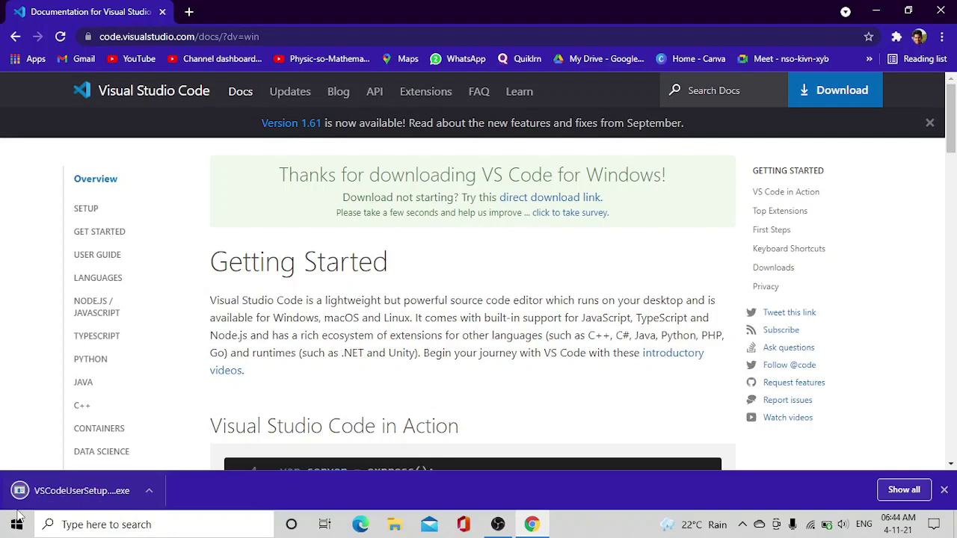
click(149, 491)
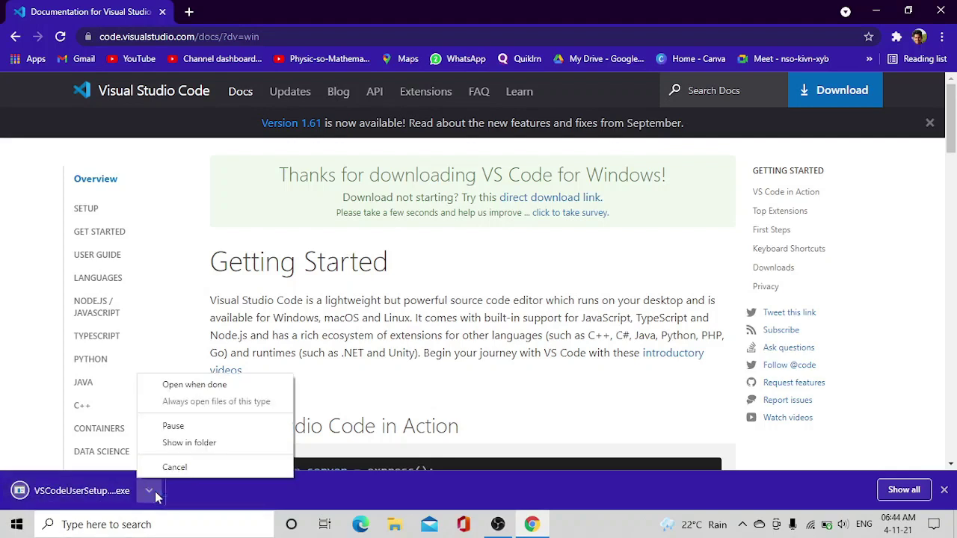
click(201, 387)
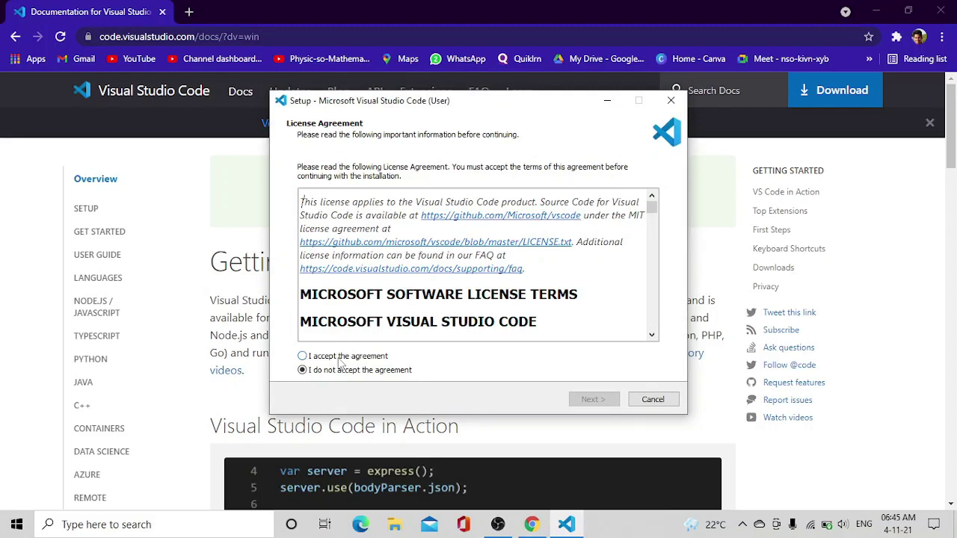
Accept the license agreement in the setup wizard and keep the default destination location and Start Menu folder.
click(339, 358)
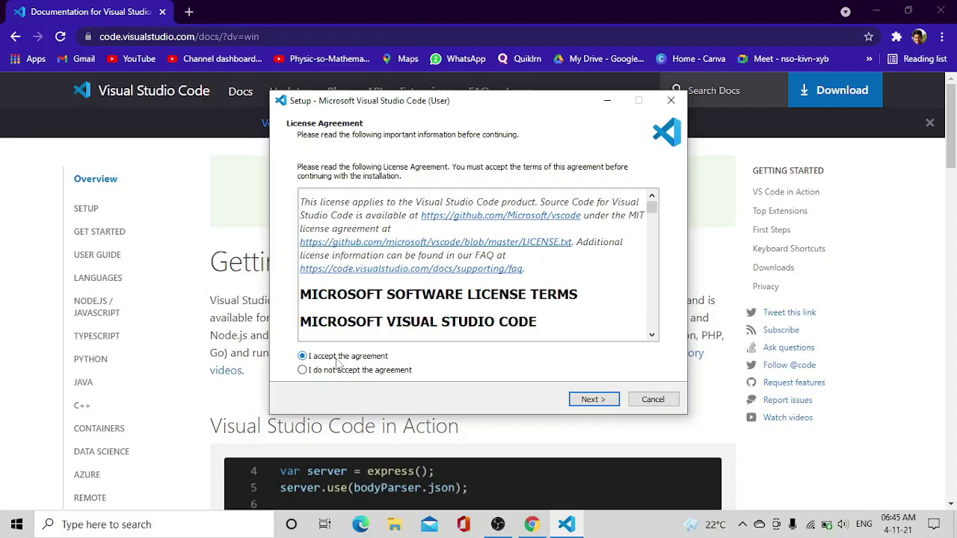
click(595, 399)
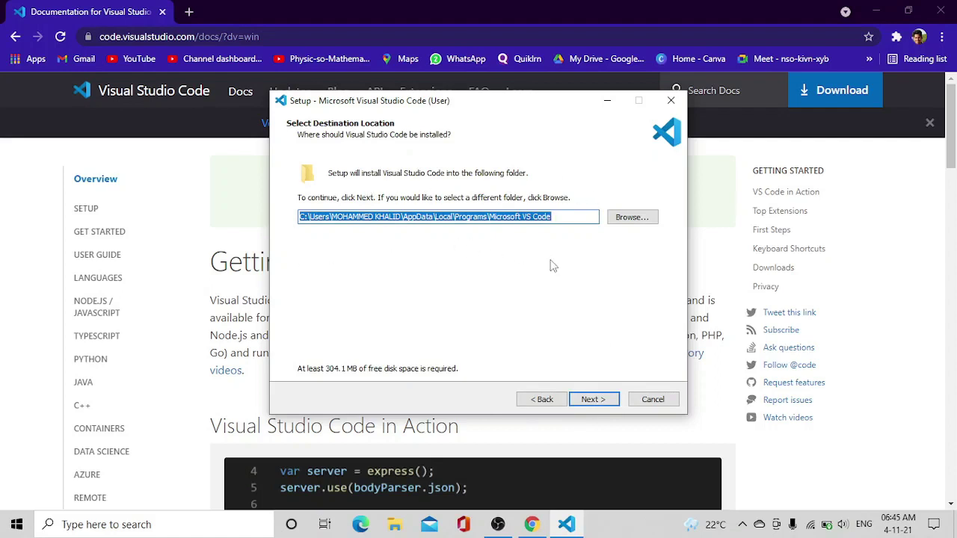
click(603, 401)
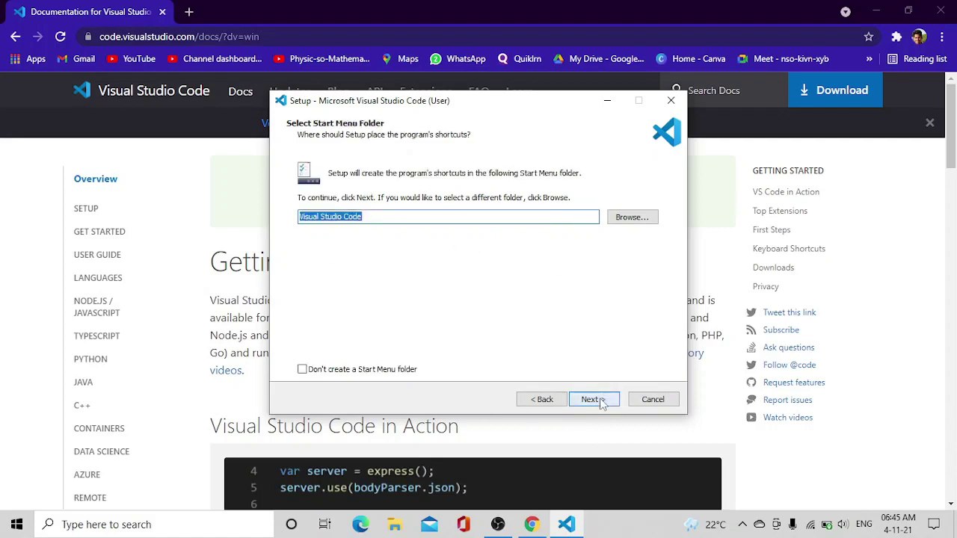
click(603, 401)
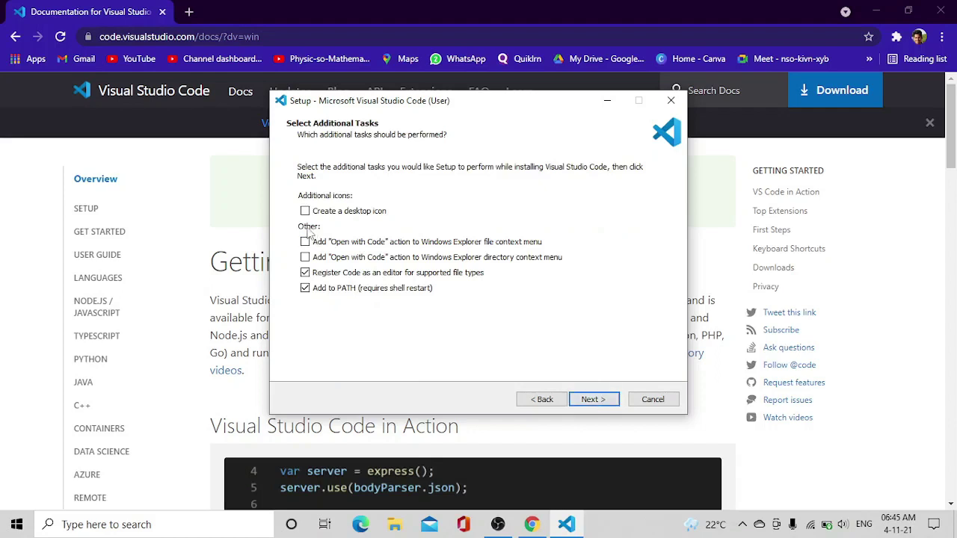
Enable both "Open with Code" context menu actions and the desktop icon as additional tasks, and proceed to the installation summary.
click(321, 257)
click(324, 243)
click(876, 11)
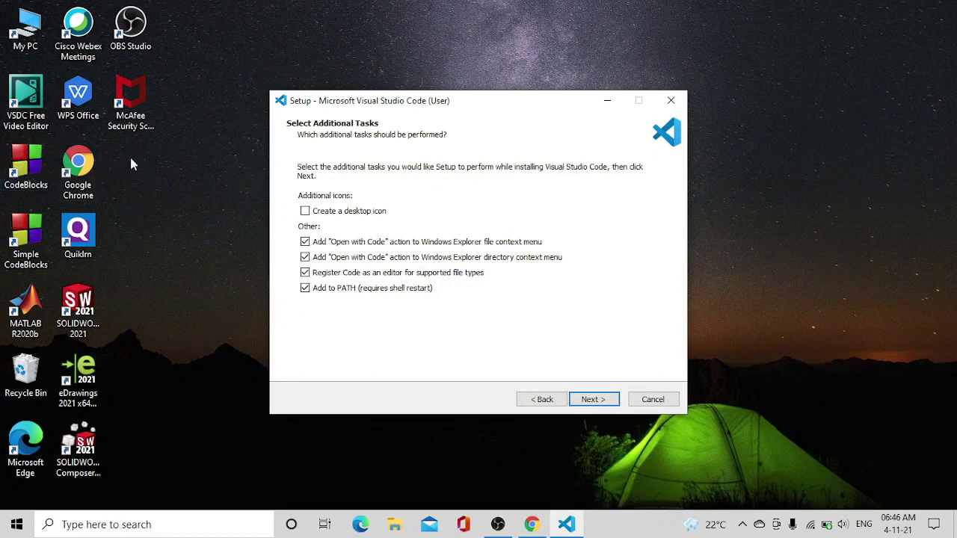
click(326, 214)
click(593, 404)
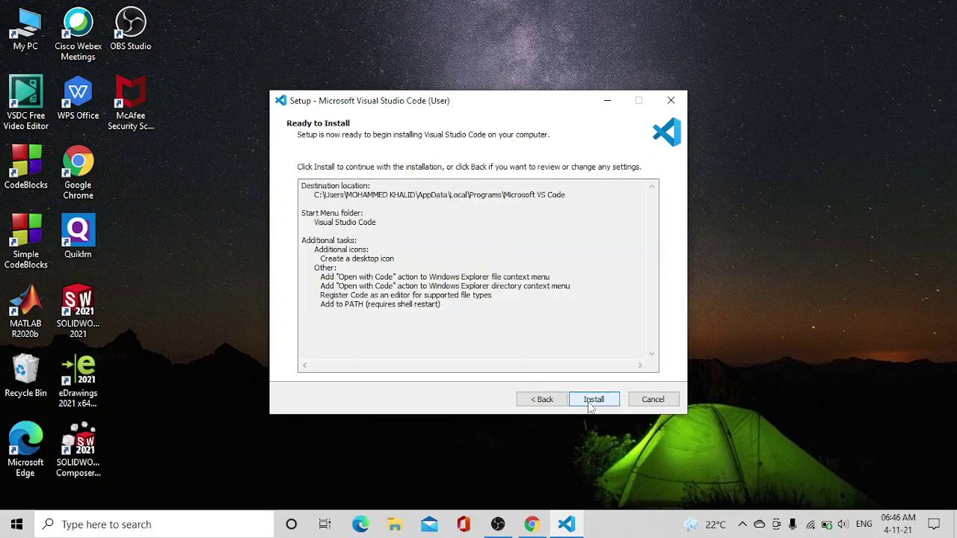
Install Visual Studio Code and finish the setup wizard with the option to launch the program enabled.
click(592, 401)
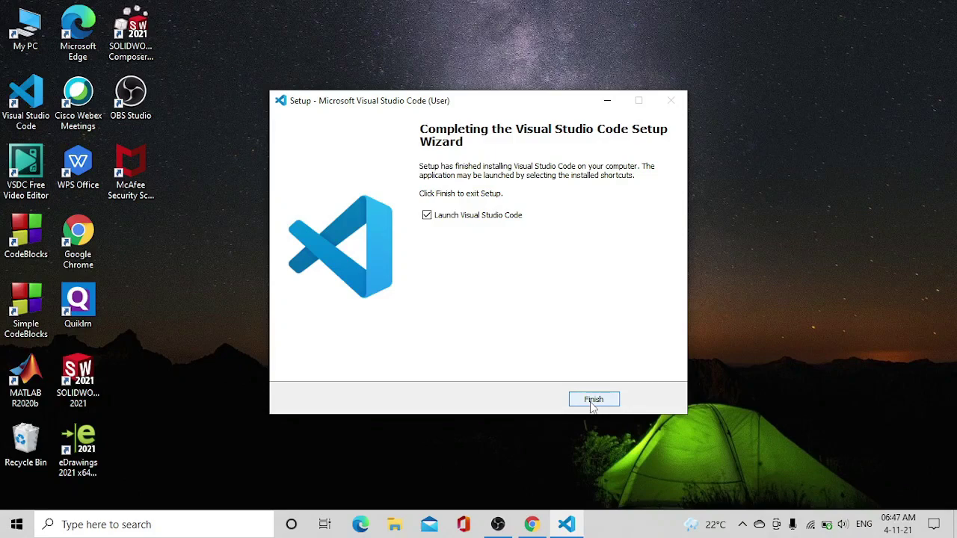
click(593, 400)
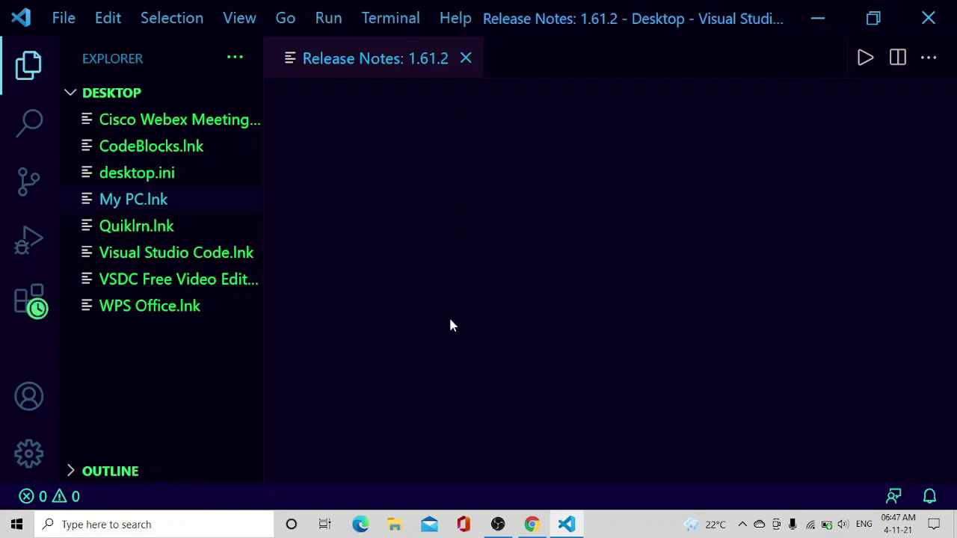
click(99, 143)
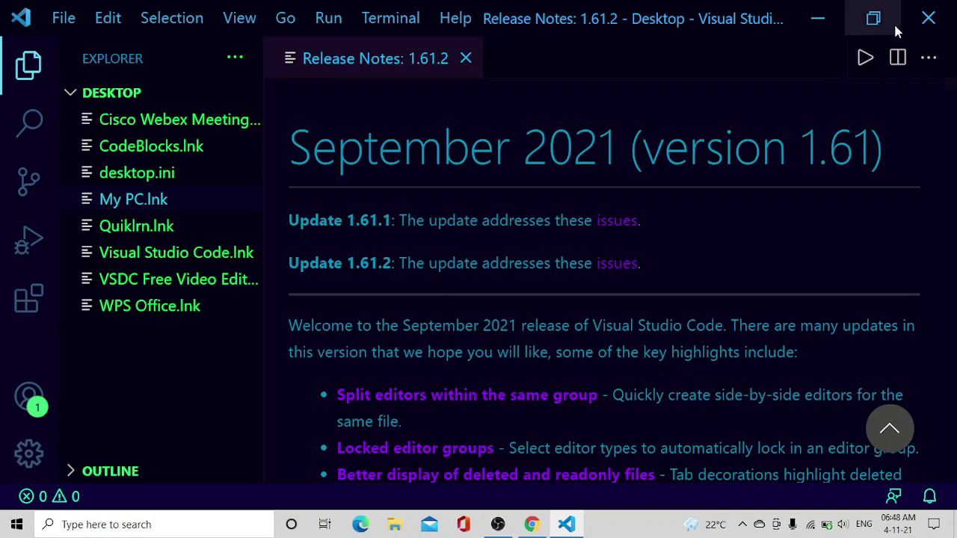
Minimize the Visual Studio Code window and refresh the desktop.
click(827, 32)
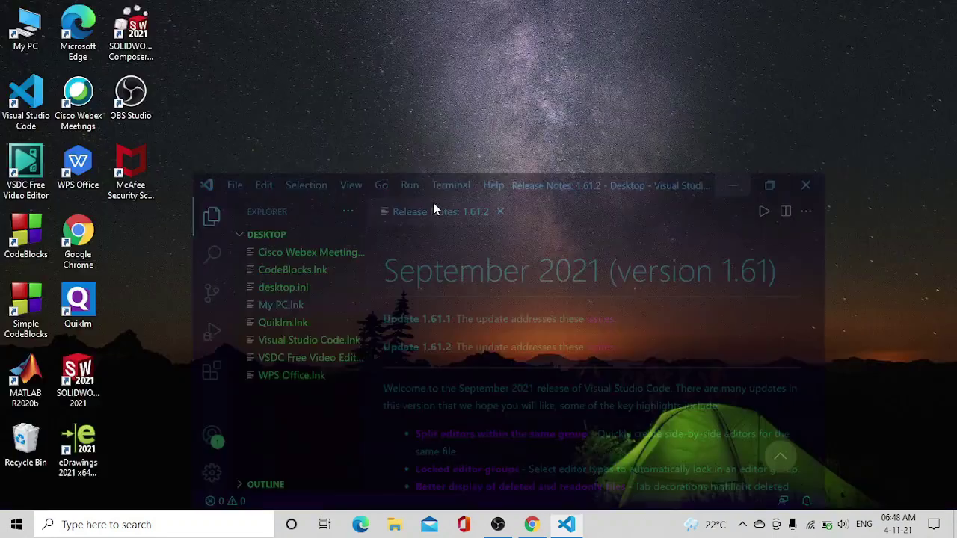
right_click(410, 139)
click(439, 183)
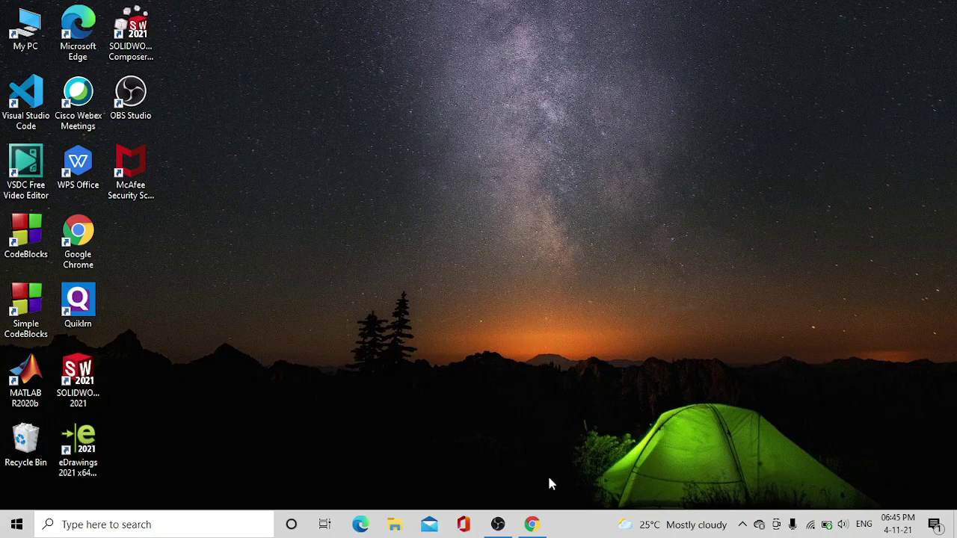
Switch to Google Chrome, search for "sourceforge official website" in a new tab and open the SourceForge site.
click(532, 524)
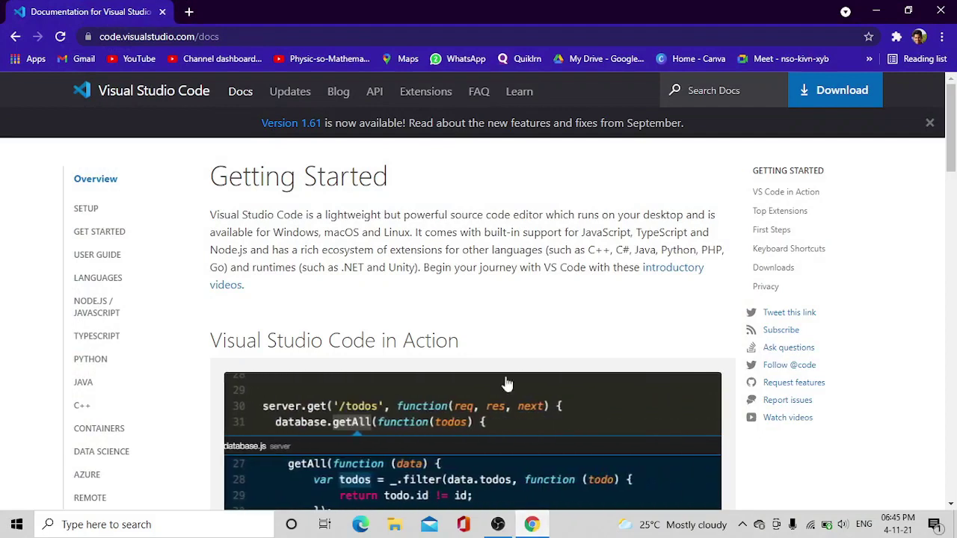
click(190, 14)
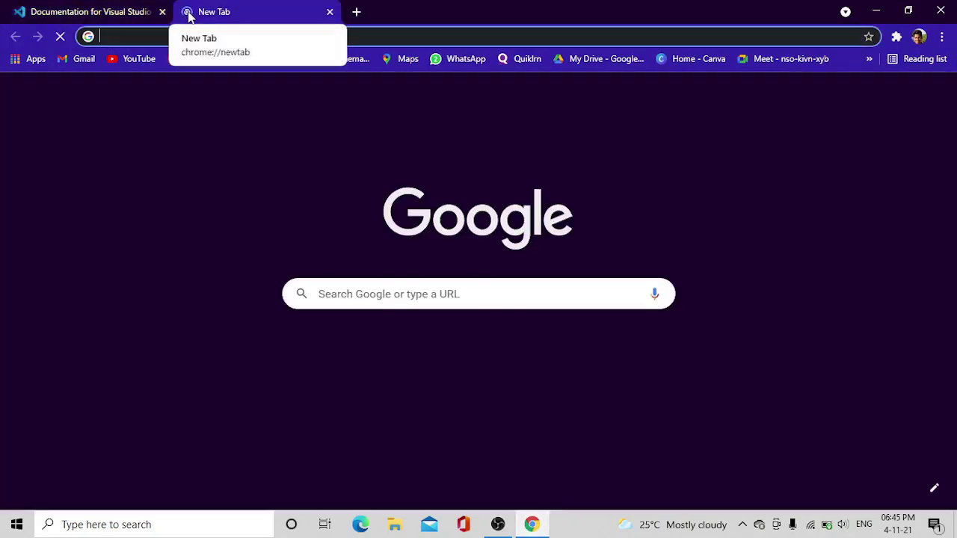
text(sourceforge official website)
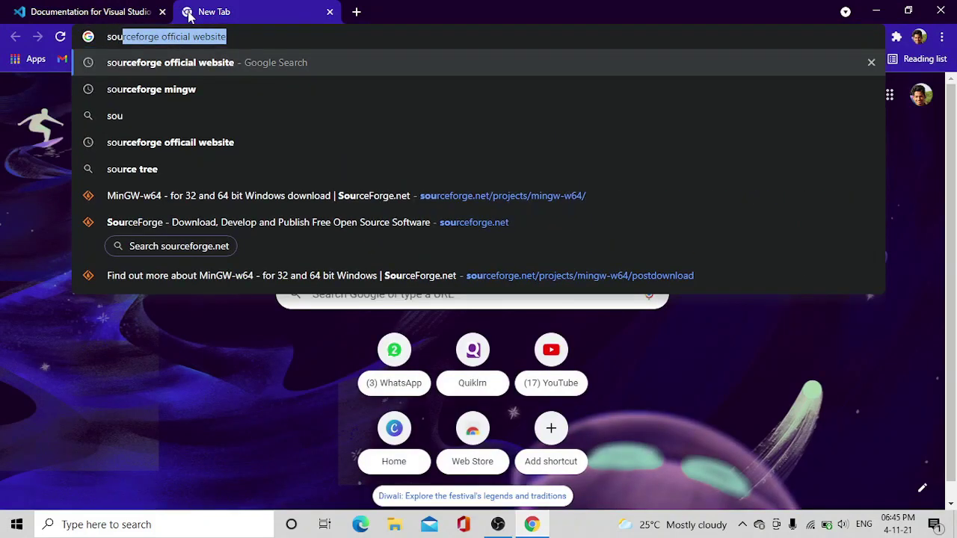
key(Return)
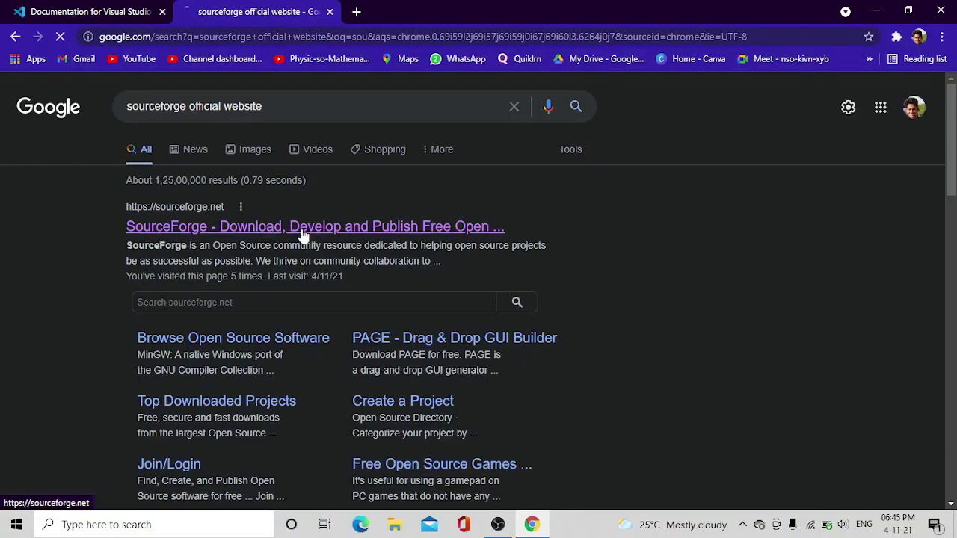
click(302, 226)
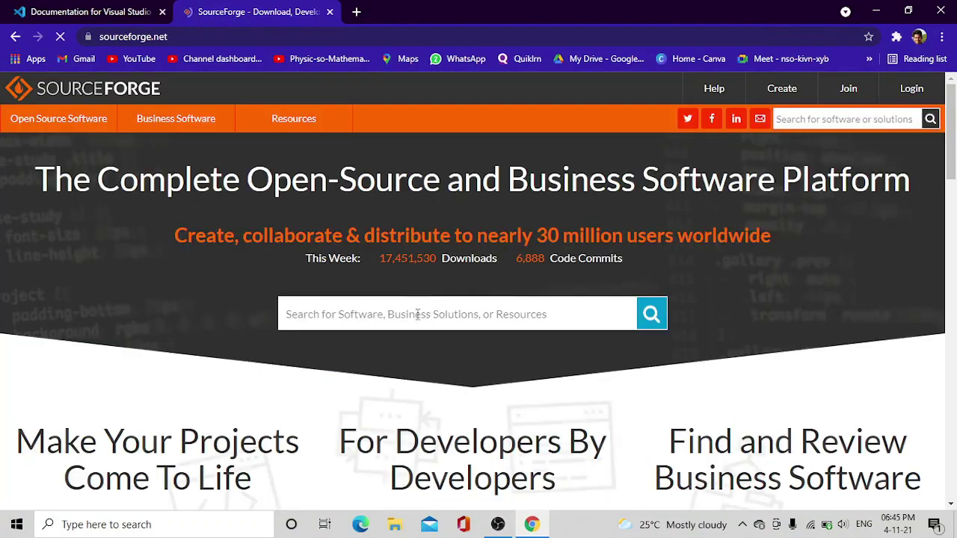
Search SourceForge for "mingw" and open the project "MinGW-w64 - for 32 and 64 bit Windows".
click(418, 314)
text(mingw)
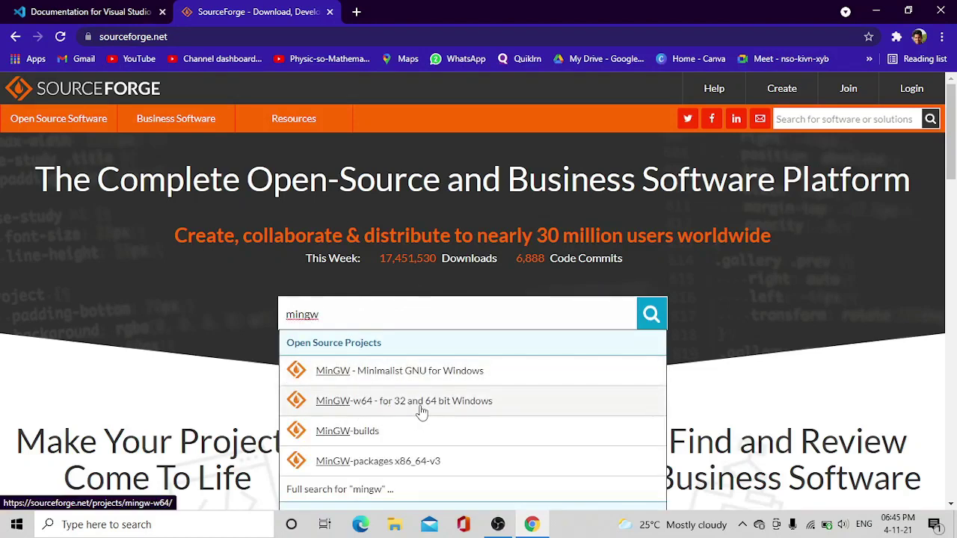
click(469, 411)
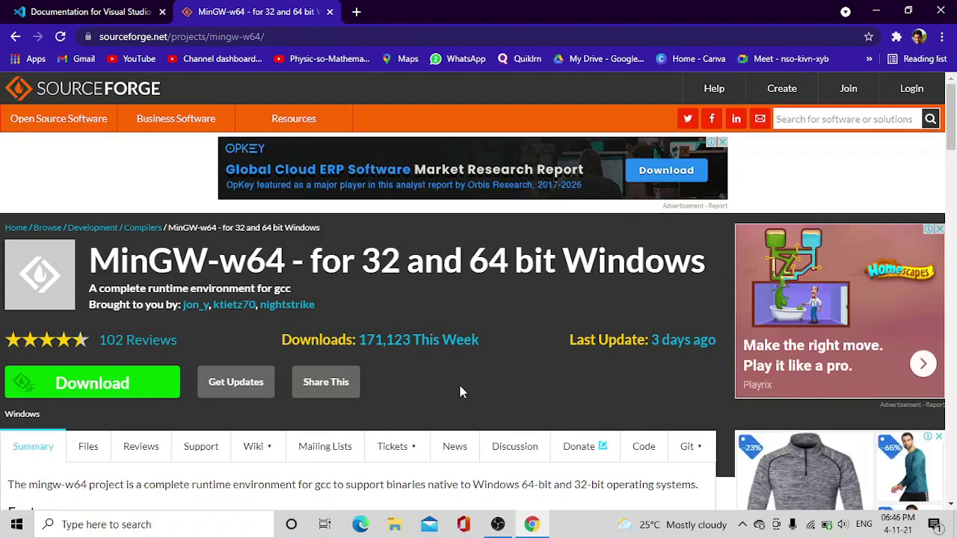
Open the MinGW-w64 web site linked on the project page and go to its Downloads page.
scroll(459, 391, down, 10)
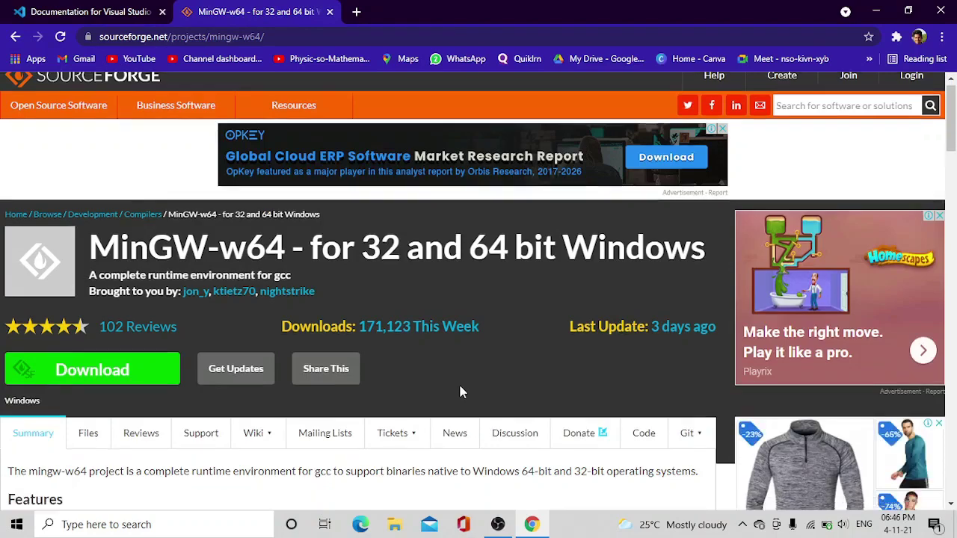
scroll(459, 391, down, 2)
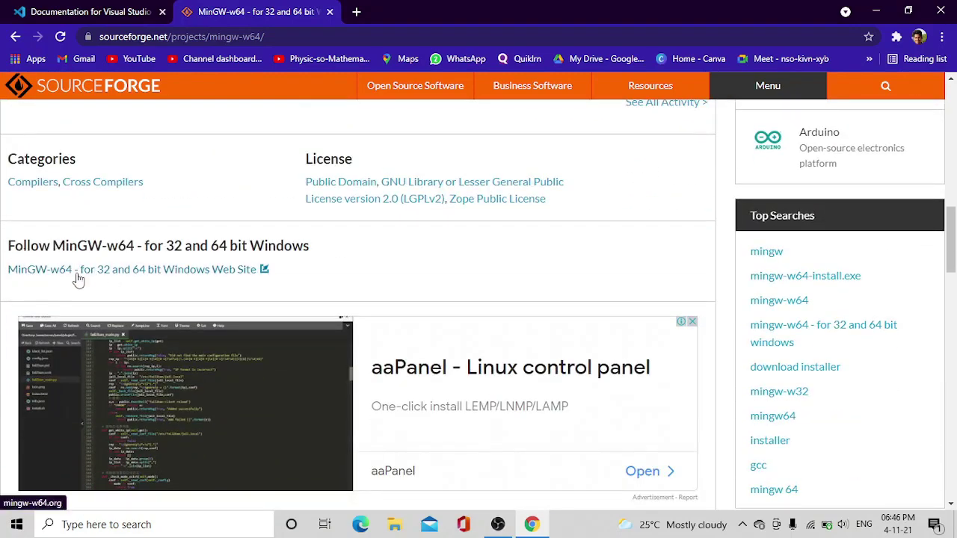
click(203, 271)
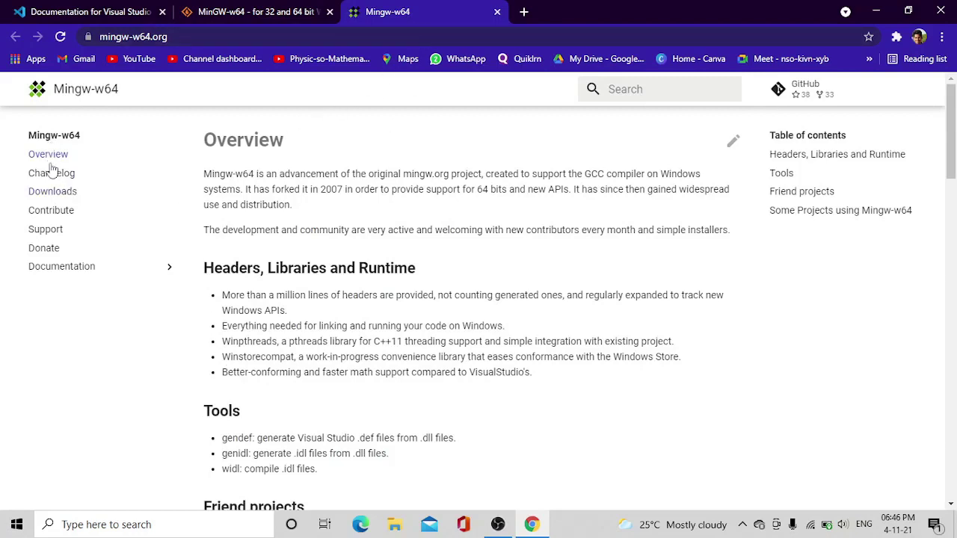
click(52, 194)
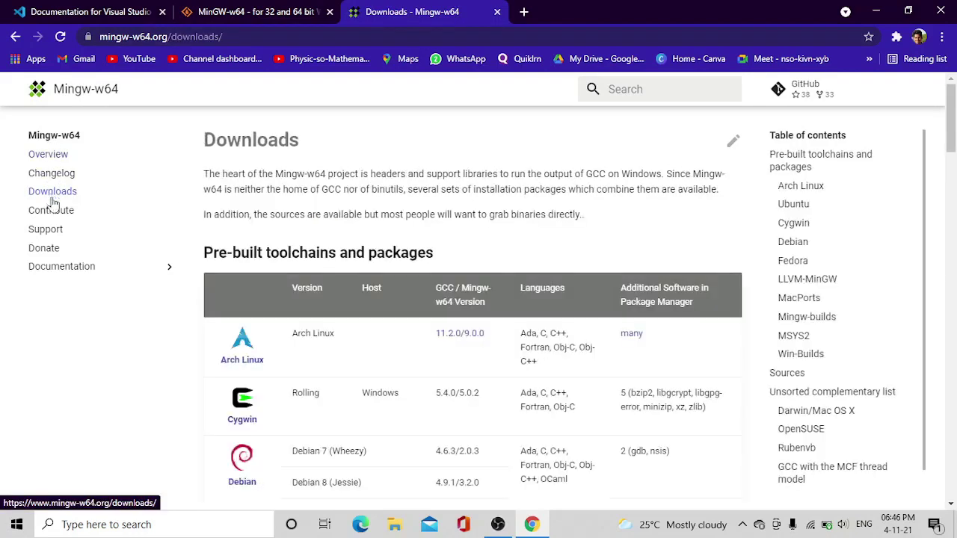
Download the MinGW-w64 installer through the Sourceforge link in the Mingw-builds section of the Downloads page.
scroll(336, 332, down, 10)
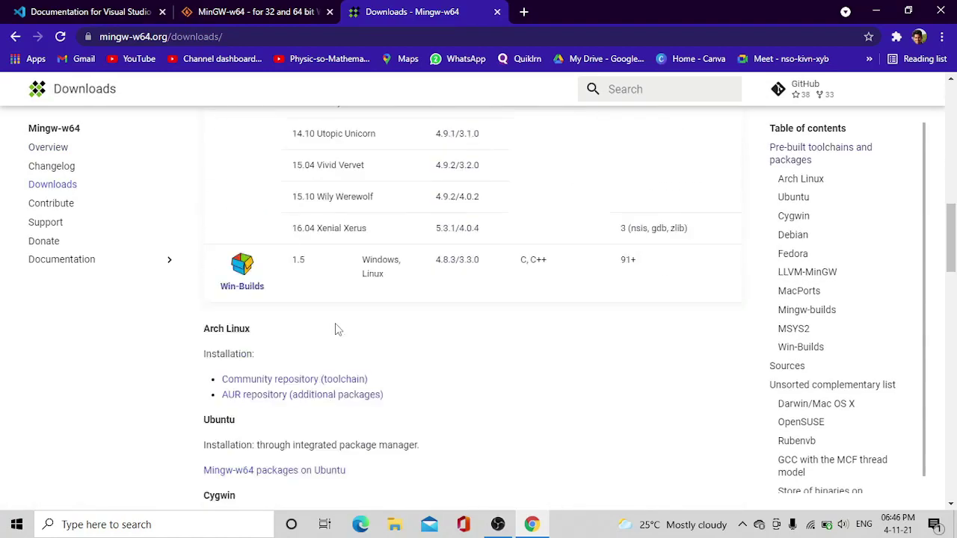
scroll(336, 329, down, 8)
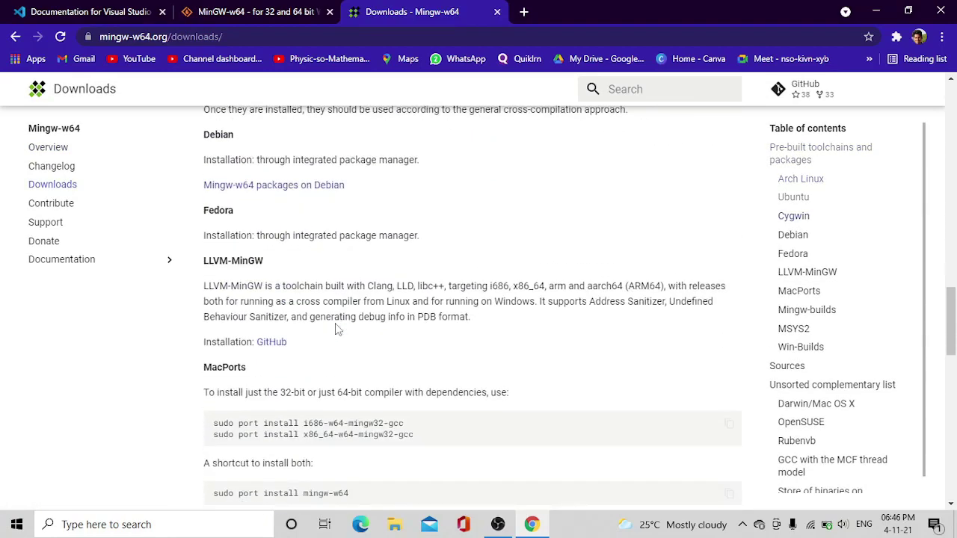
scroll(336, 330, down, 2)
scroll(336, 330, down, 2)
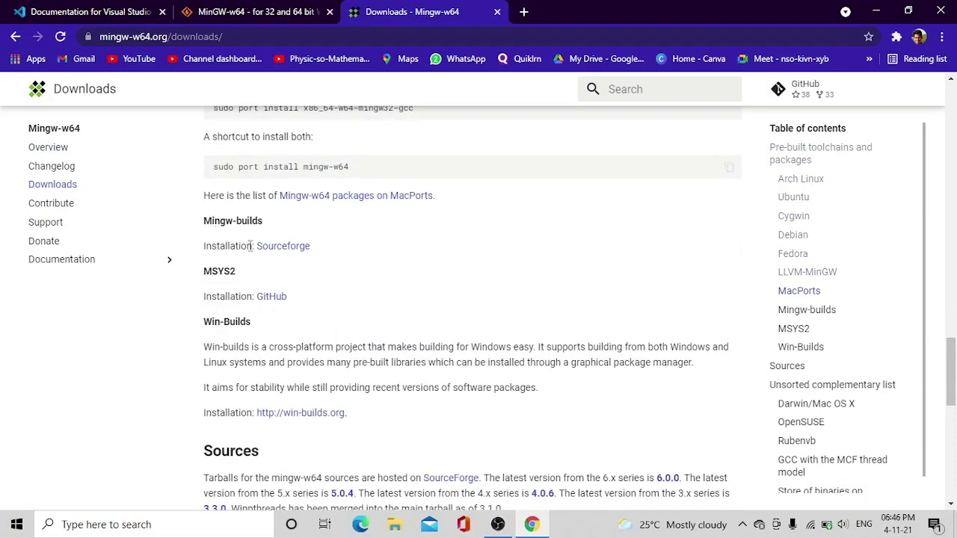
click(285, 252)
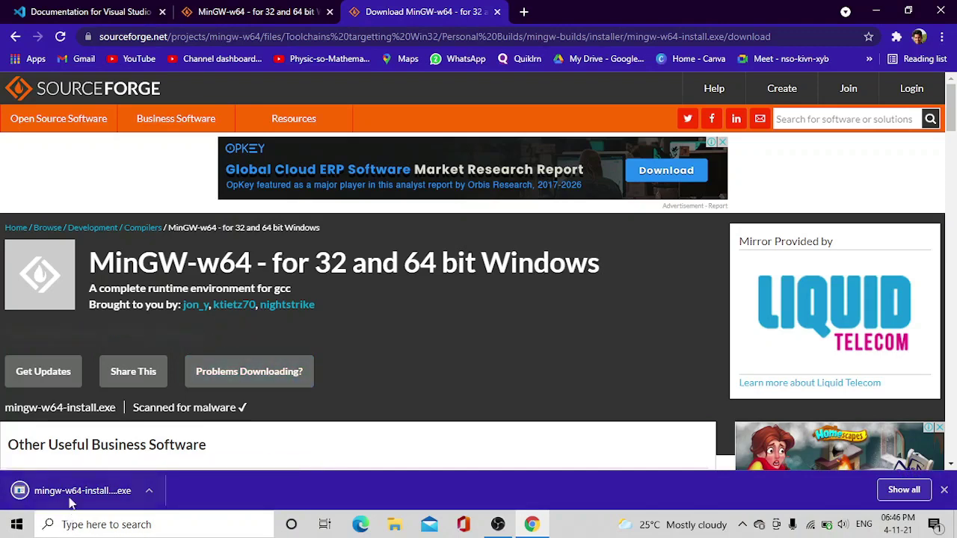
Set the mingw-w64-install.exe download to open when done and minimize the browser once the installer launches.
click(148, 491)
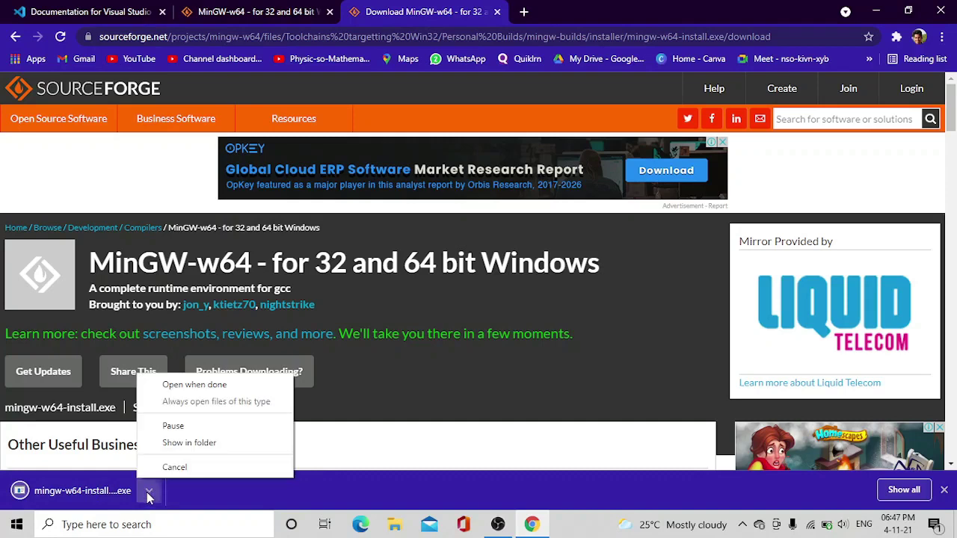
click(214, 386)
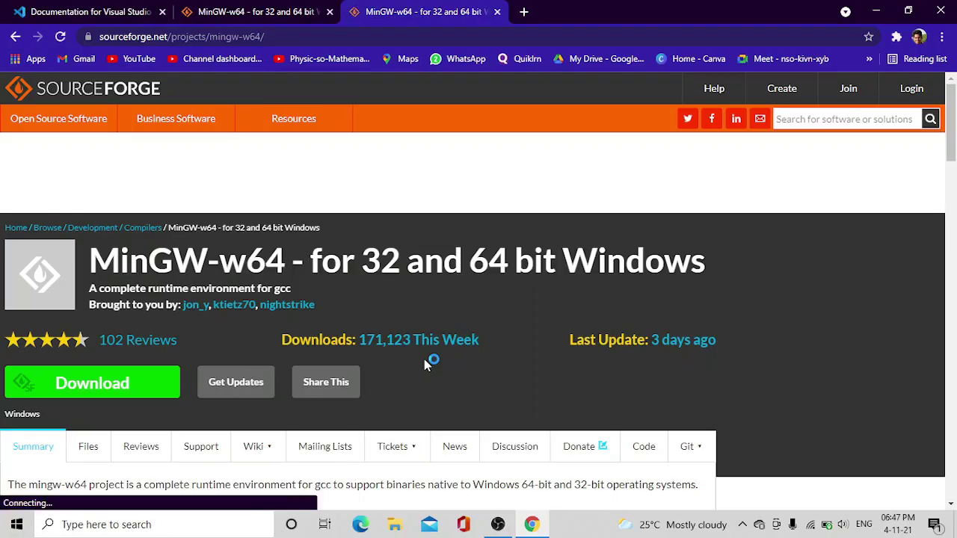
click(876, 11)
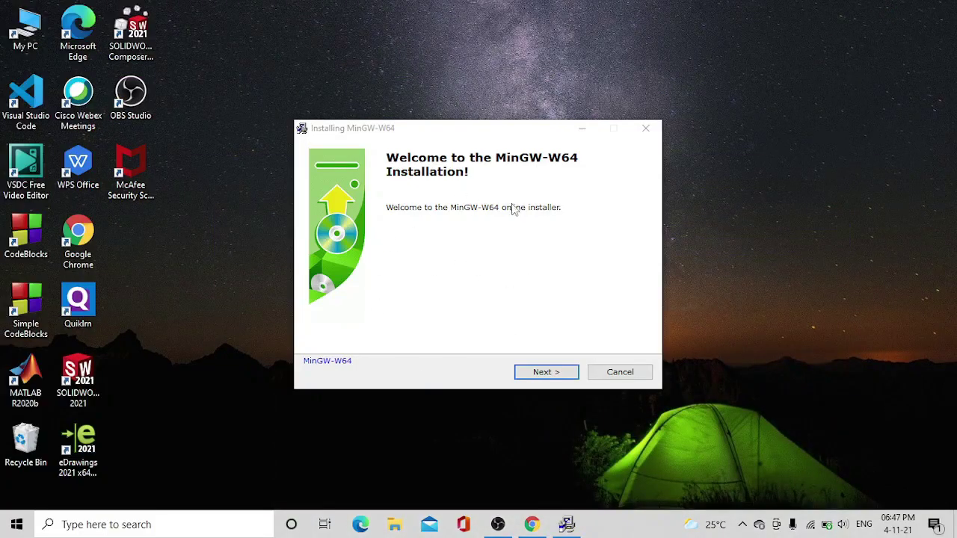
Install MinGW-W64 version 8.1.0 with i686, posix, dwarf and build revision 0 in the default folder, then refresh the desktop.
click(552, 380)
click(552, 380)
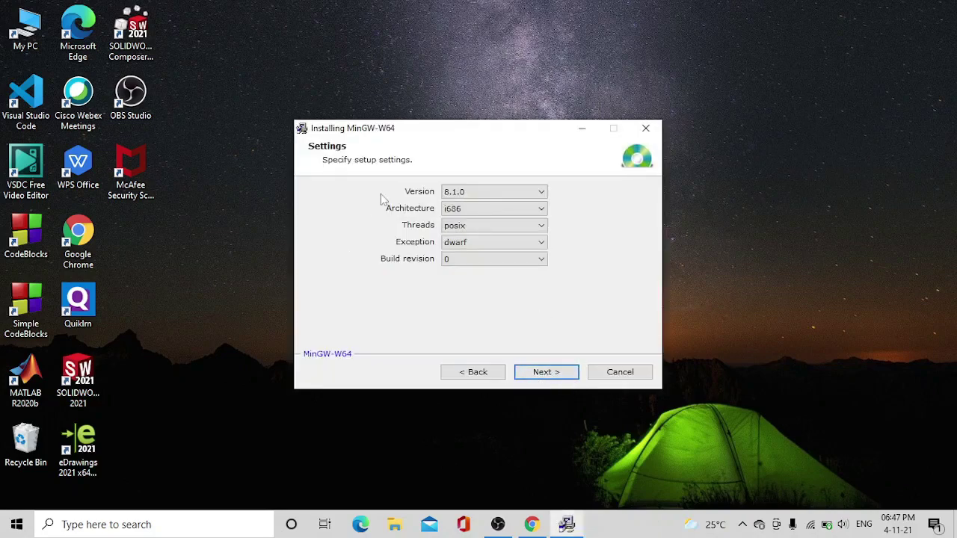
click(554, 377)
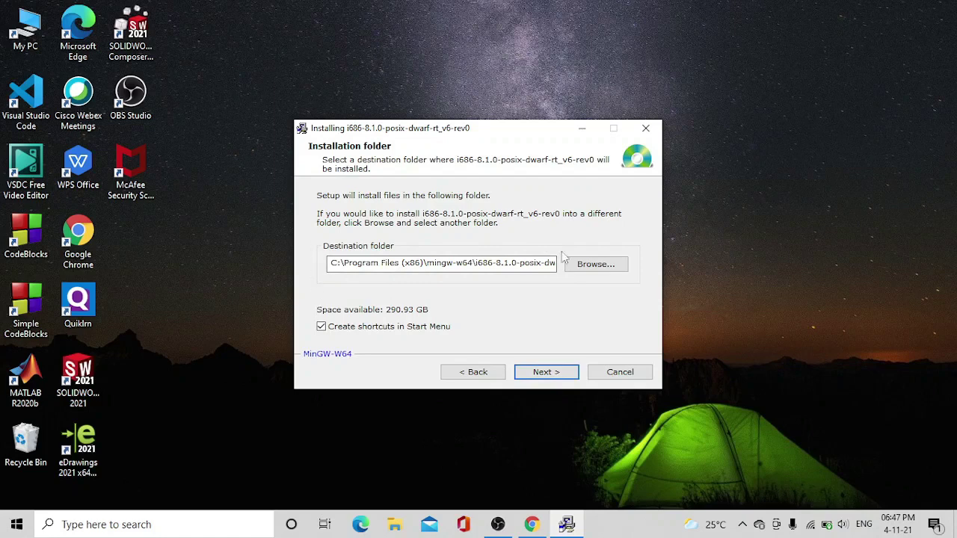
click(549, 374)
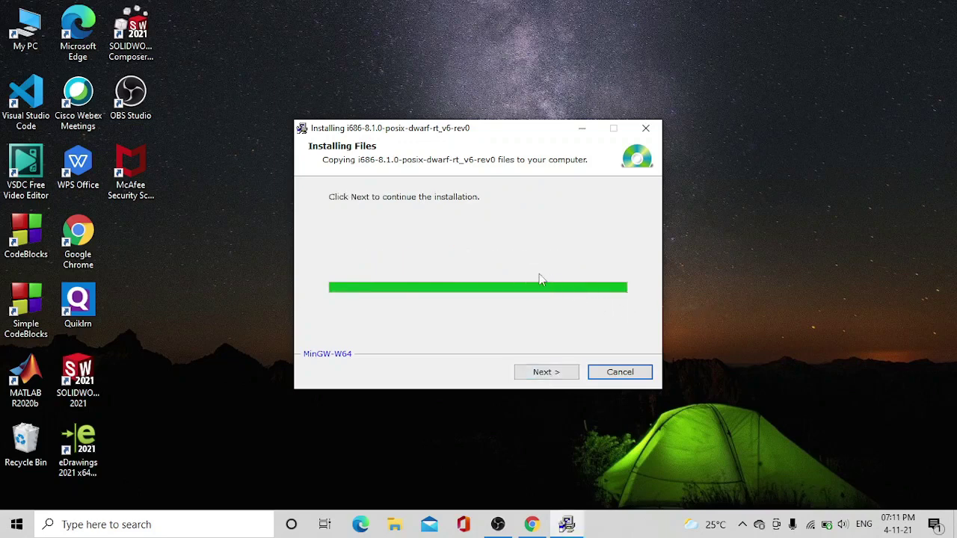
click(566, 374)
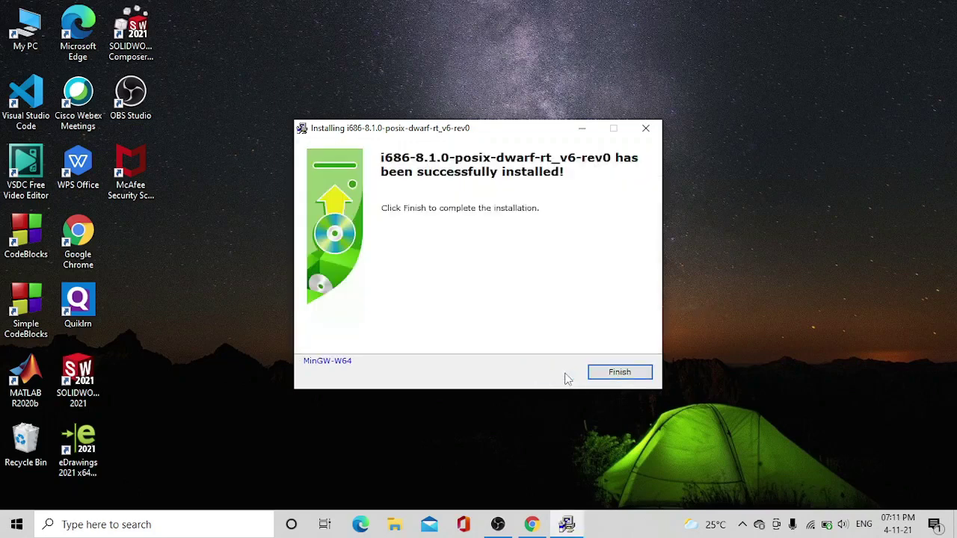
click(619, 373)
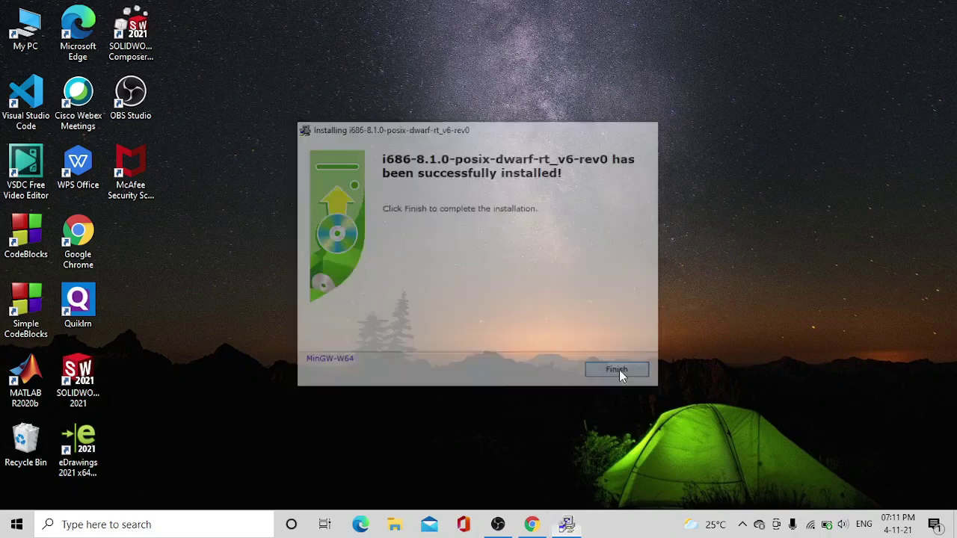
right_click(397, 144)
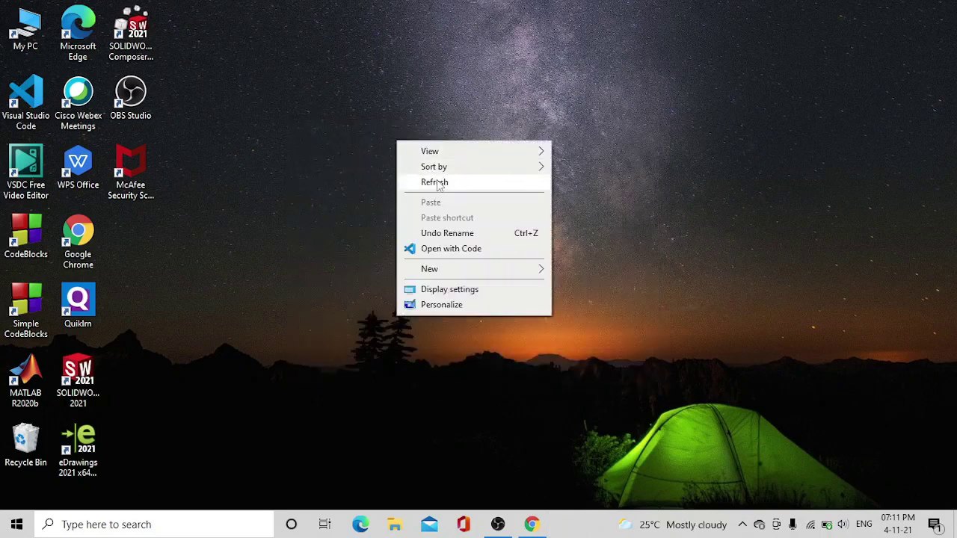
click(437, 182)
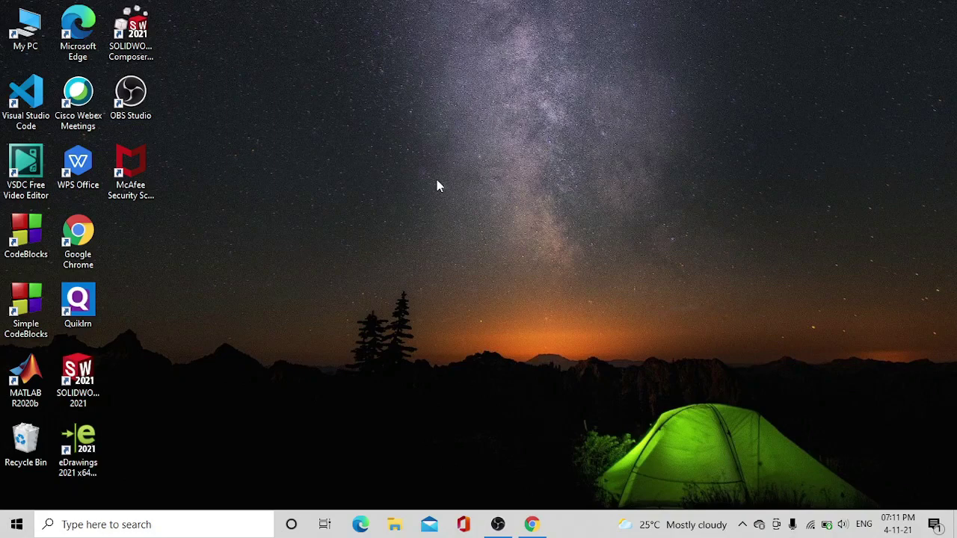
Open the folder C:\Program Files (x86)\mingw-w64\i686-8.1.0-posix-dwarf-rt_v6-rev0\mingw32 in File Explorer.
click(24, 34)
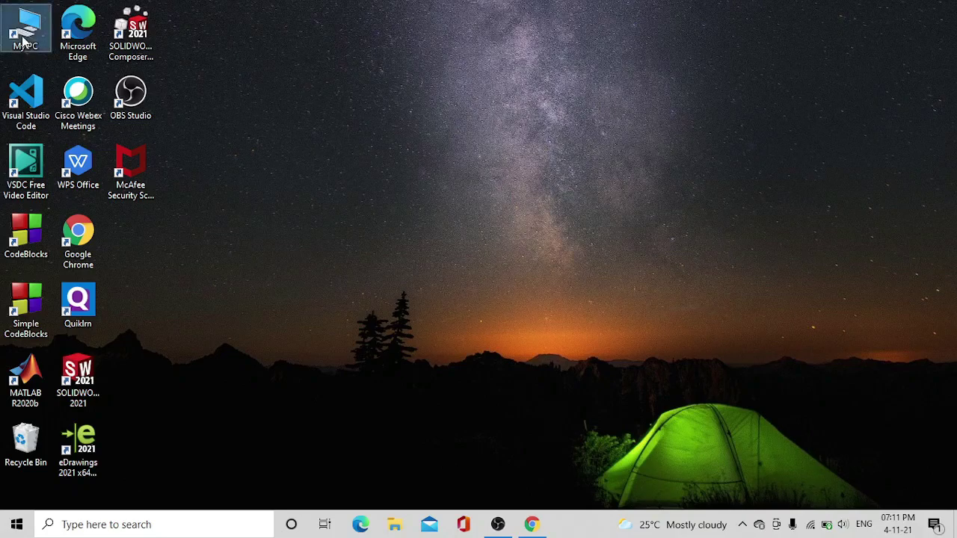
double_click(24, 42)
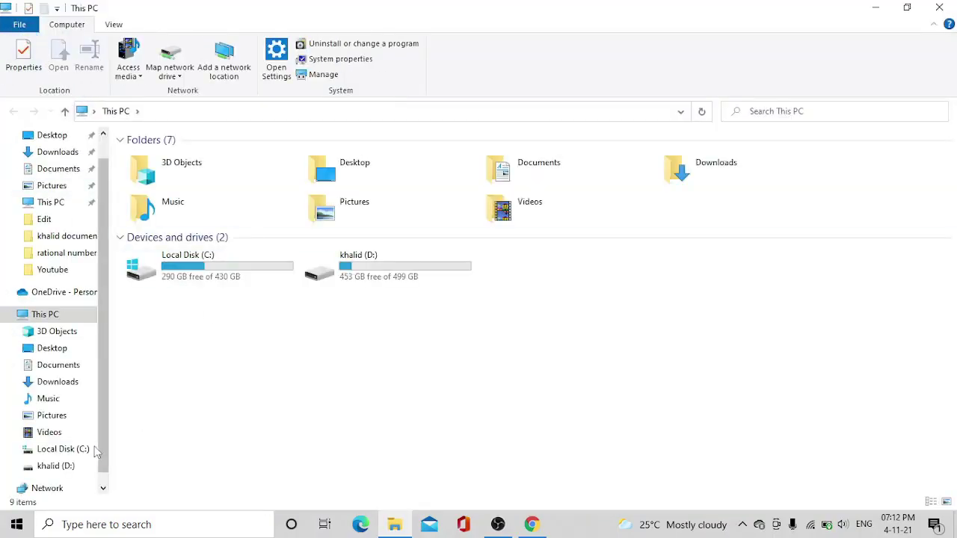
click(189, 275)
double_click(189, 275)
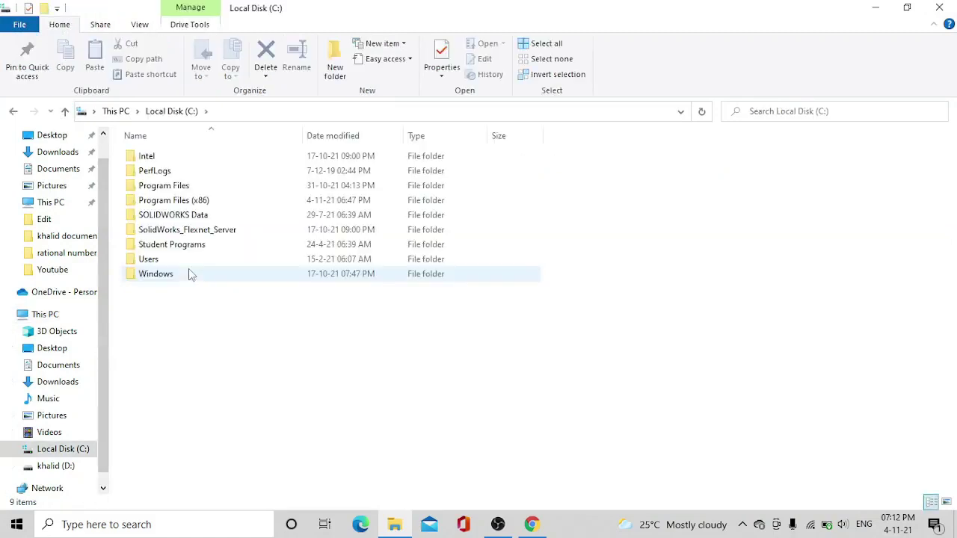
double_click(208, 202)
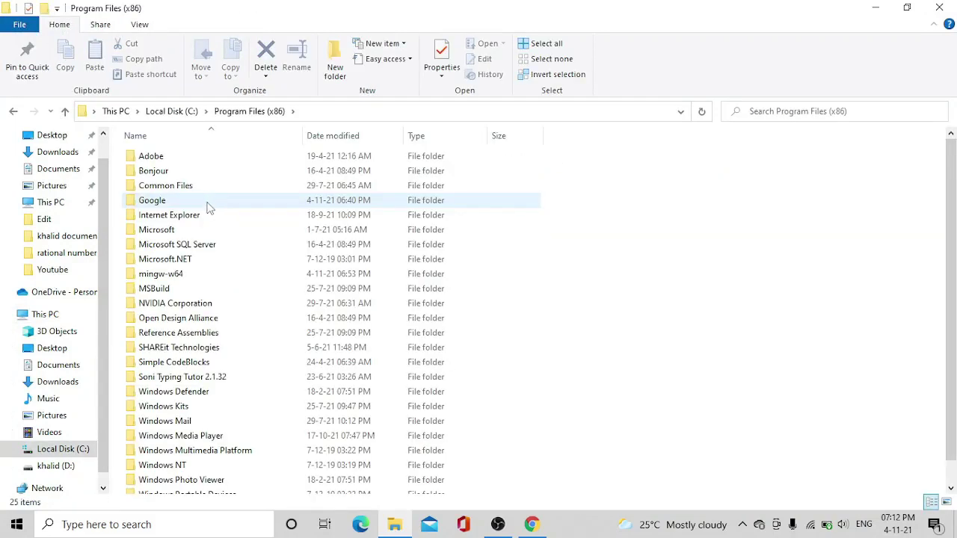
double_click(215, 274)
double_click(231, 161)
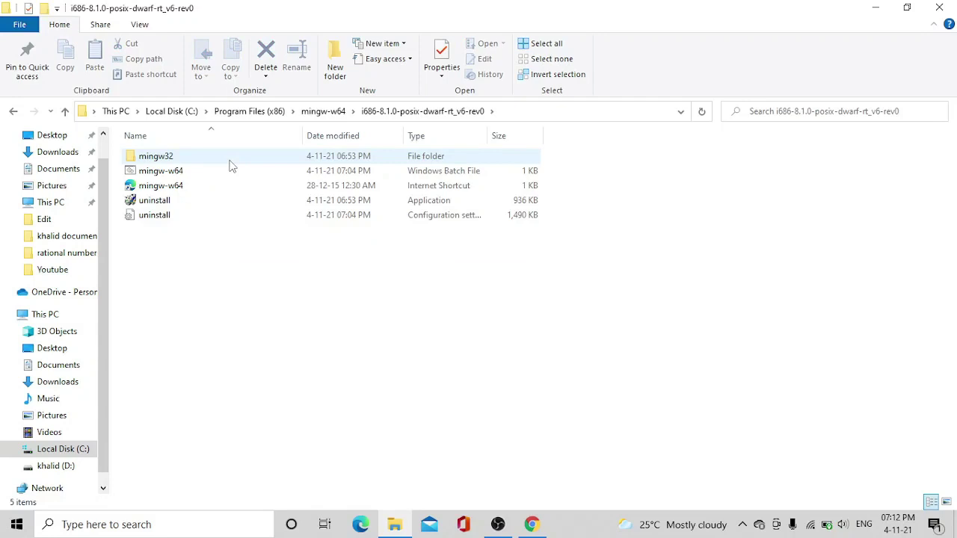
double_click(231, 161)
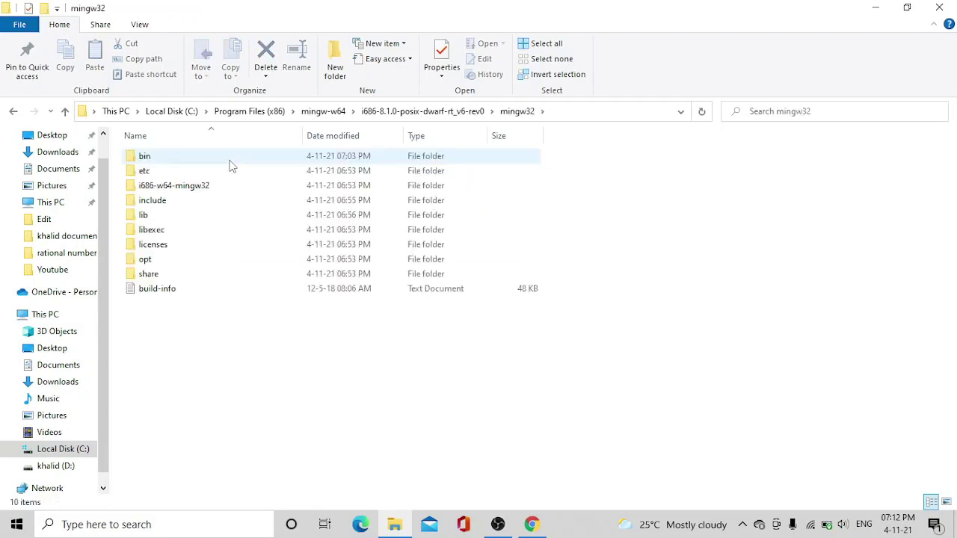
Open the bin folder, run gcc and copy the folder's full path.
double_click(231, 159)
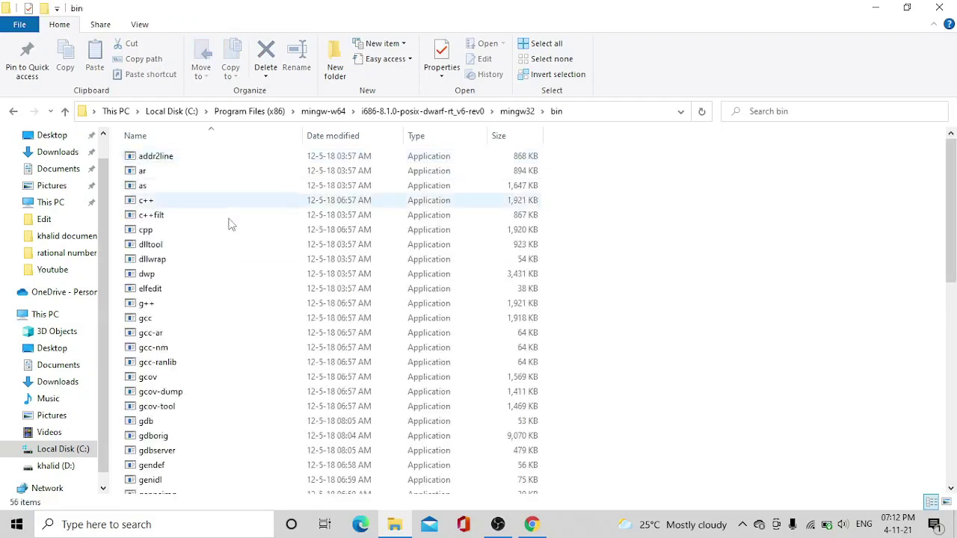
double_click(231, 318)
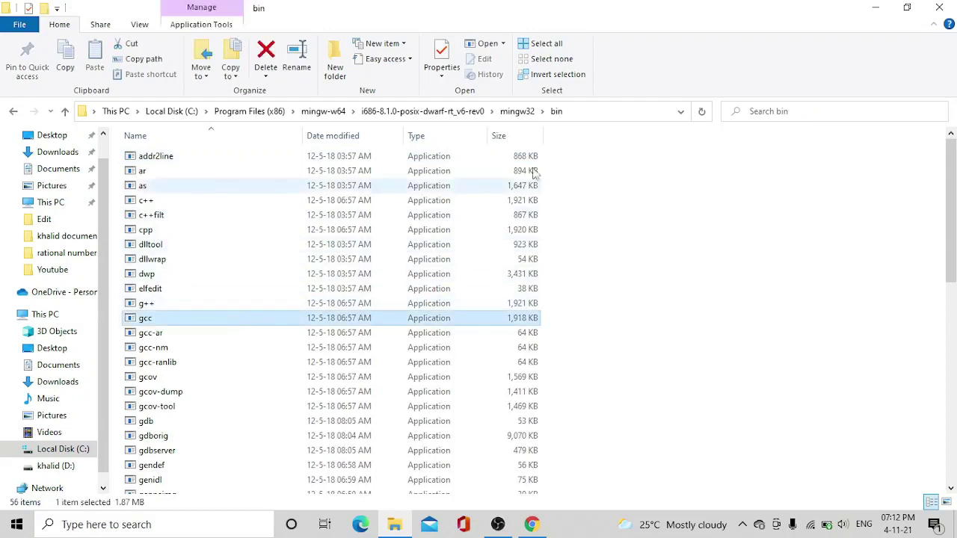
click(577, 112)
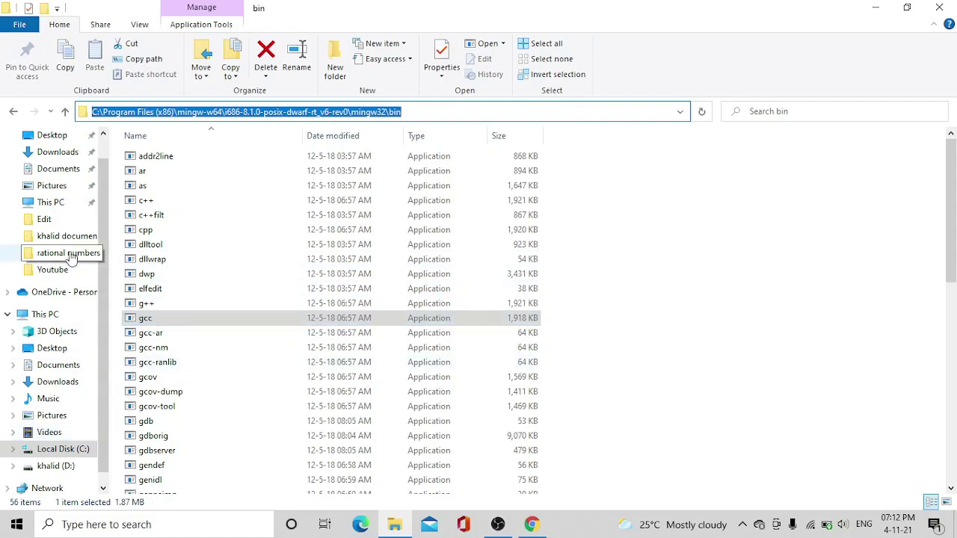
Open the Environment Variables dialog through This PC's properties and the advanced system settings.
click(63, 318)
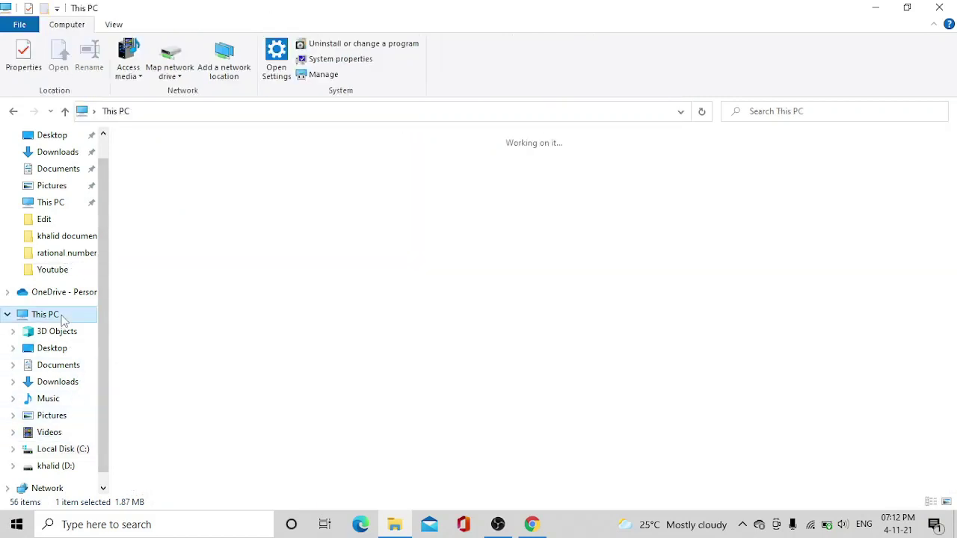
right_click(62, 317)
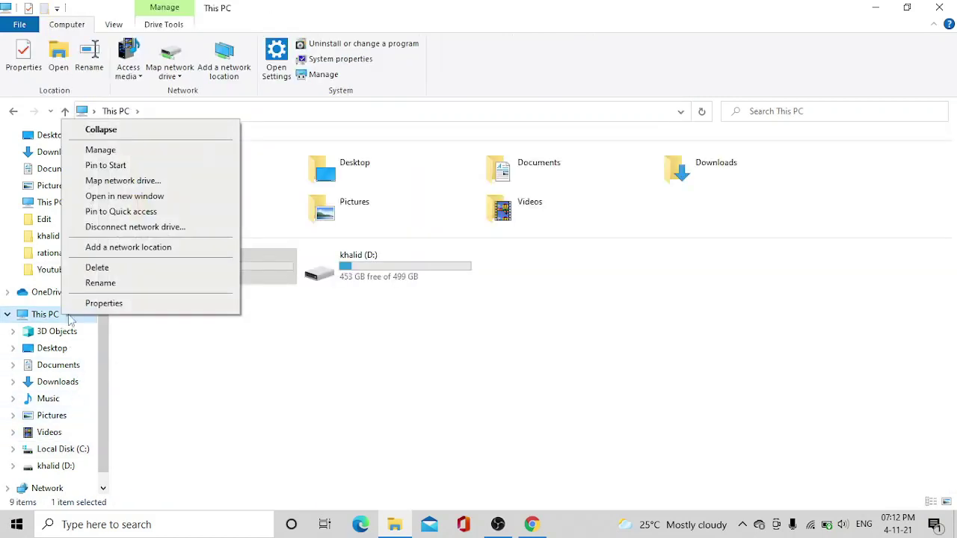
click(102, 305)
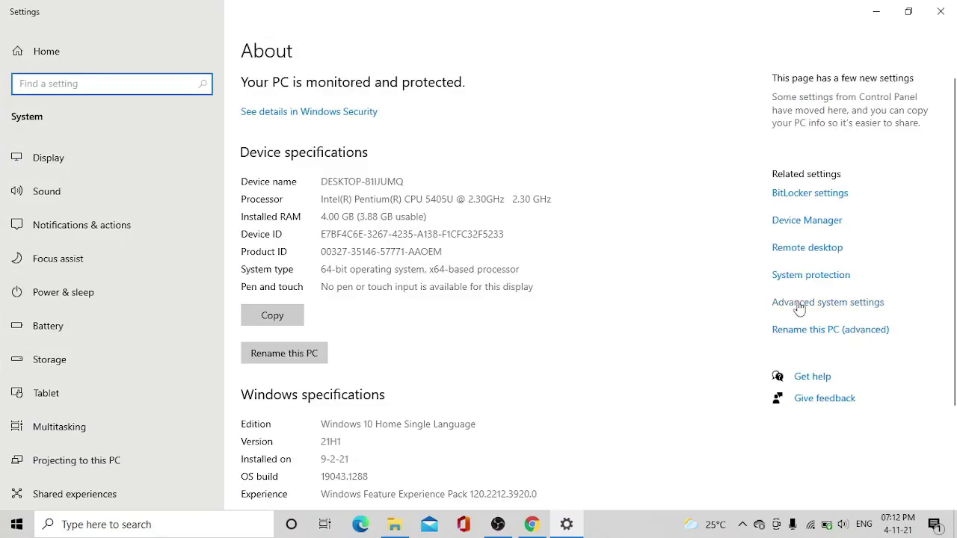
click(798, 305)
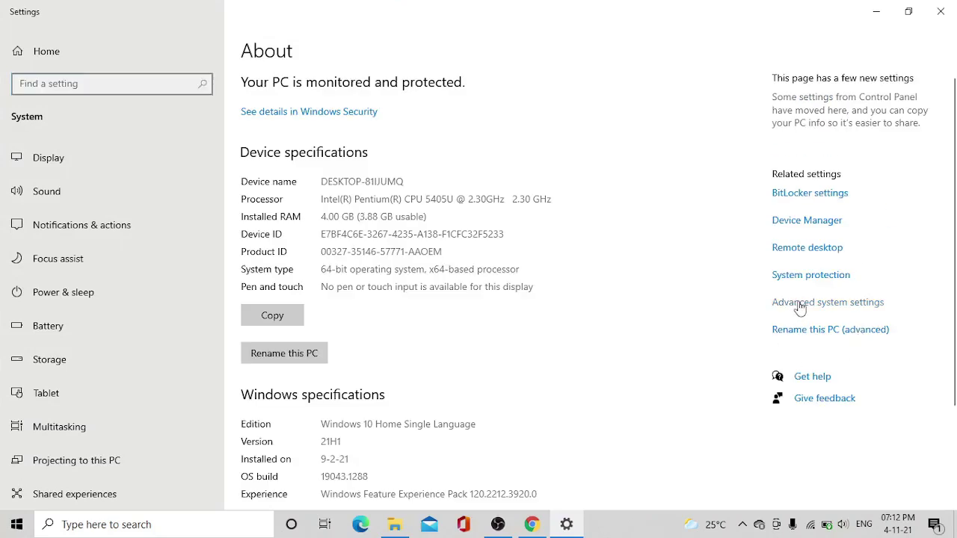
click(335, 387)
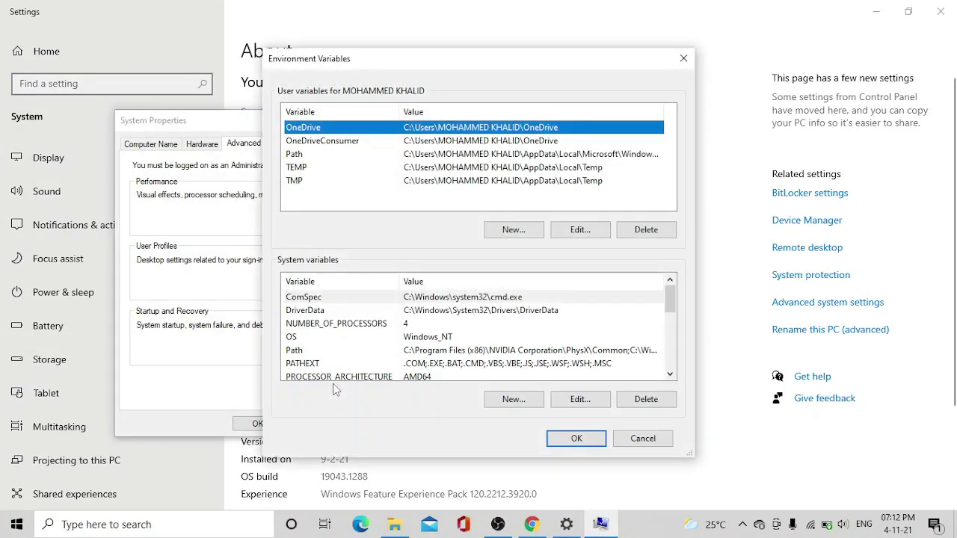
Add C:\Program Files (x86)\mingw-w64\i686-8.1.0-posix-dwarf-rt_v6-rev0\mingw32\bin as a new entry in the user Path variable and confirm all dialogs.
click(299, 154)
click(580, 230)
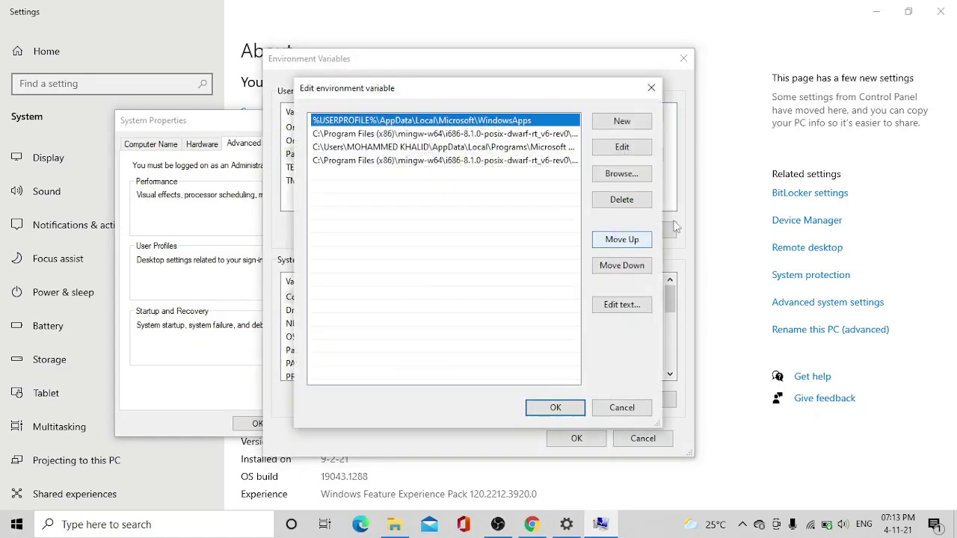
click(608, 125)
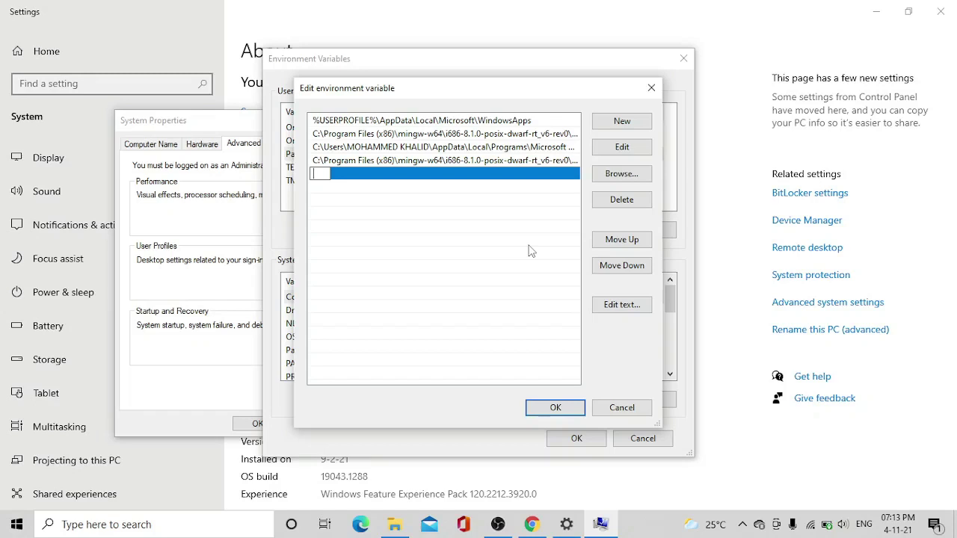
text(C:\Program Files (x86)\mingw-w64\i686-8.1.0-posix-dwarf-rt_v6-rev0\mingw64\bin)
click(573, 412)
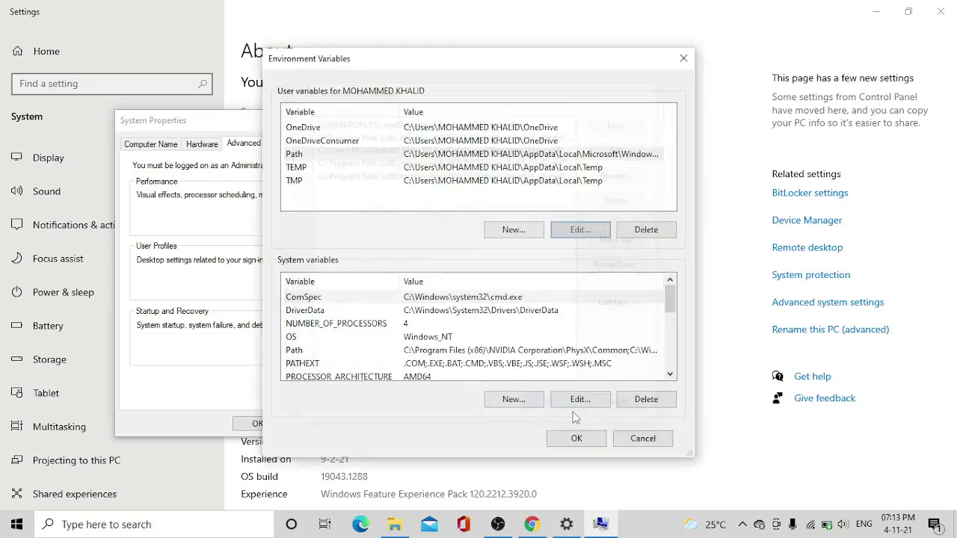
click(566, 437)
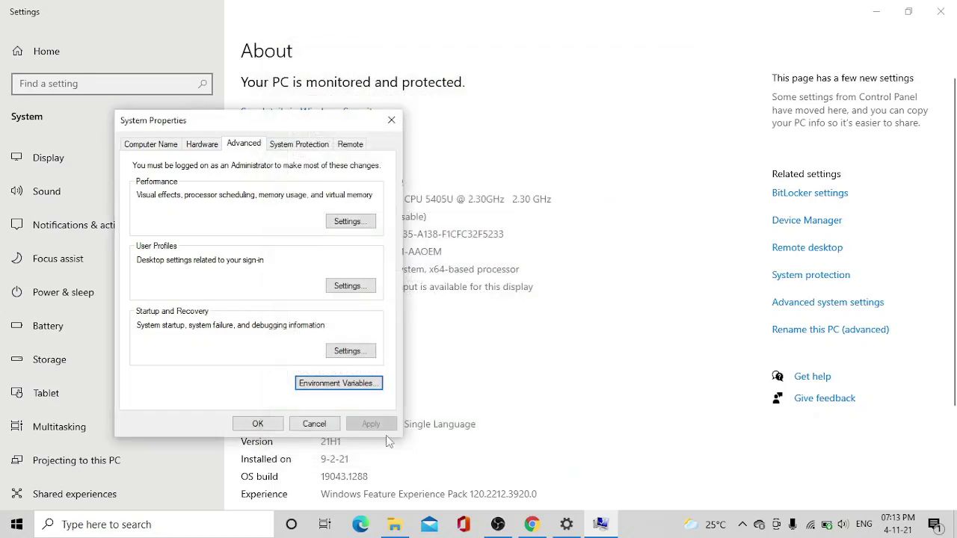
click(258, 424)
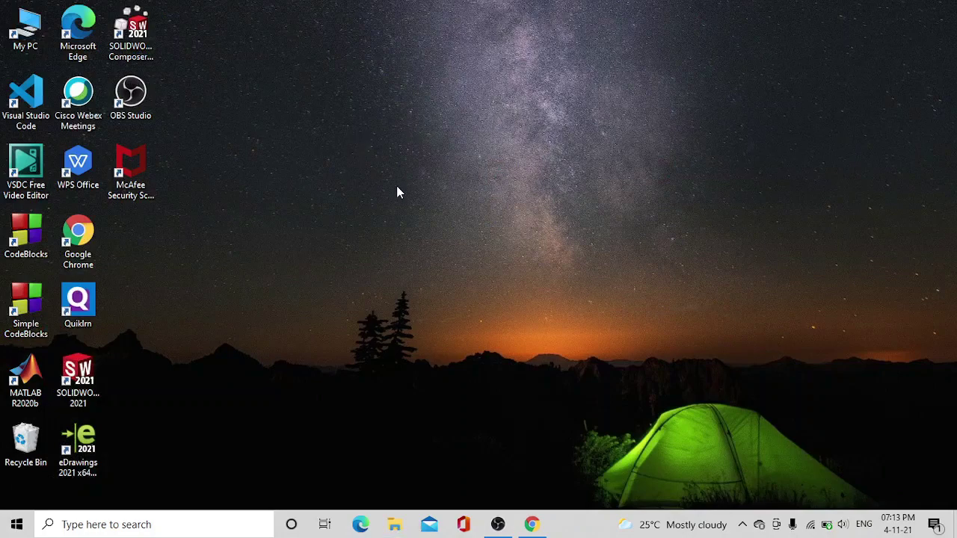
Refresh the desktop three times.
right_click(397, 188)
click(399, 173)
right_click(349, 133)
click(379, 184)
right_click(350, 146)
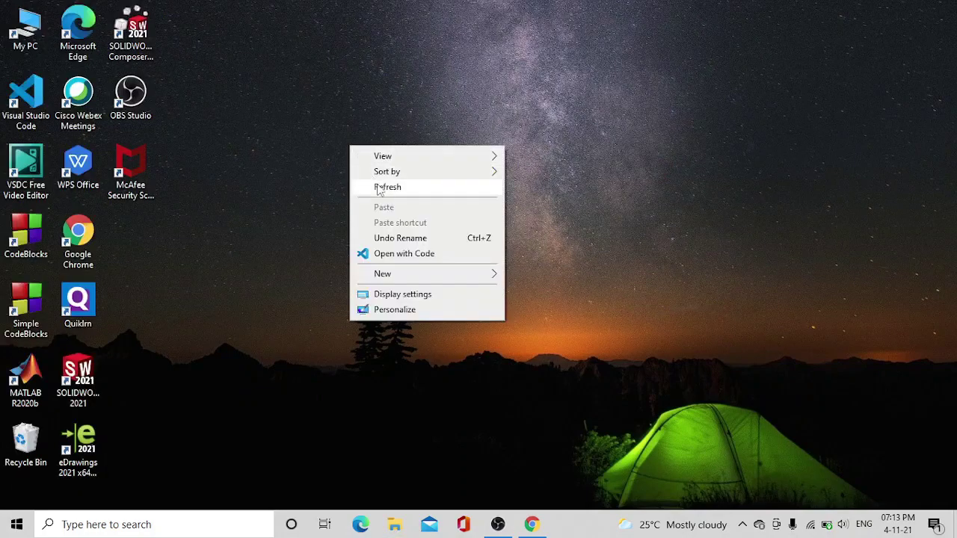
click(376, 185)
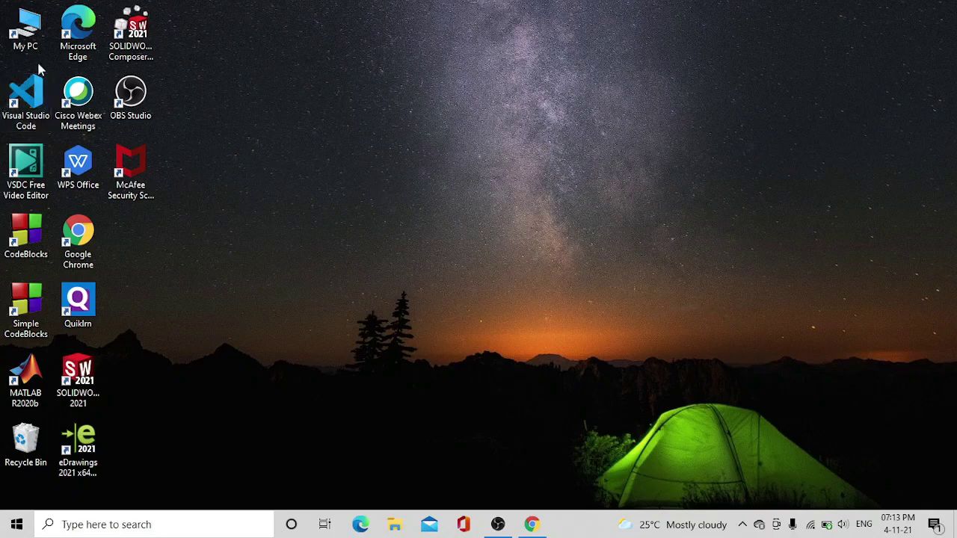
Open the D: drive folder Let Us C Book by Yashavant Kanetkar > Chapter 3 Decision Control Instruction in Visual Studio Code.
double_click(34, 36)
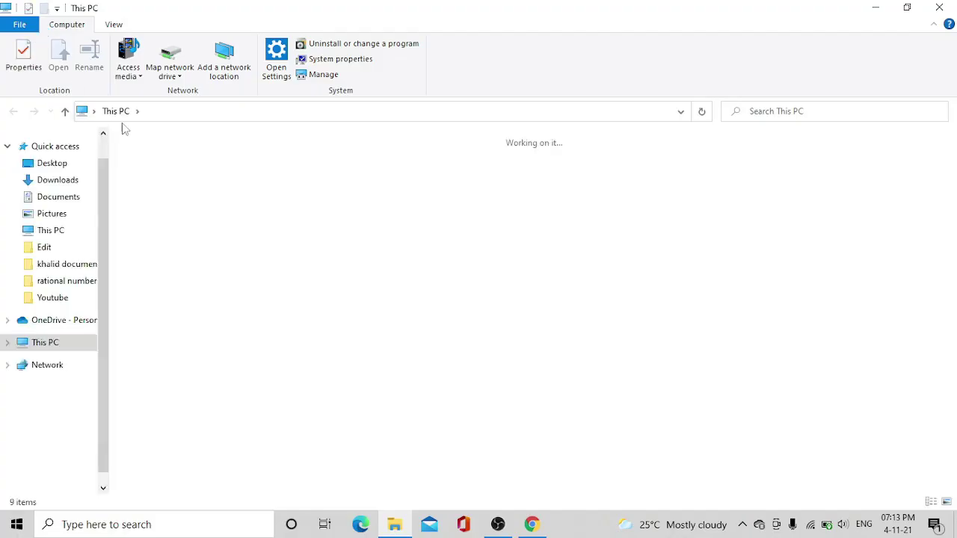
double_click(427, 277)
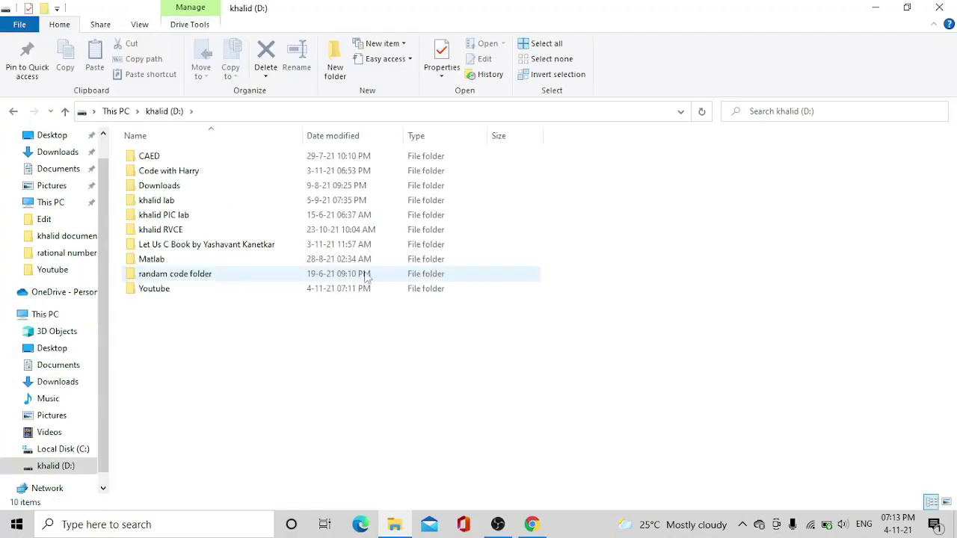
double_click(217, 250)
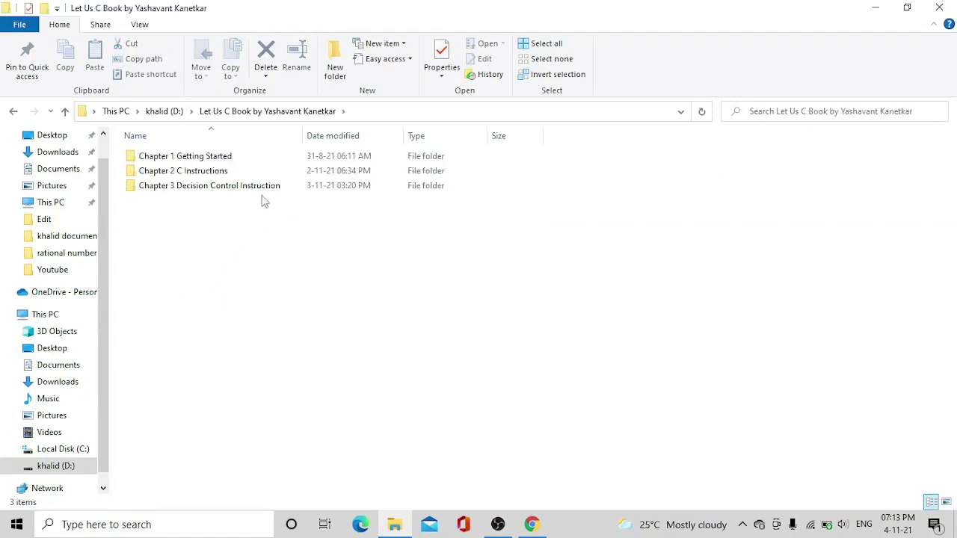
double_click(262, 190)
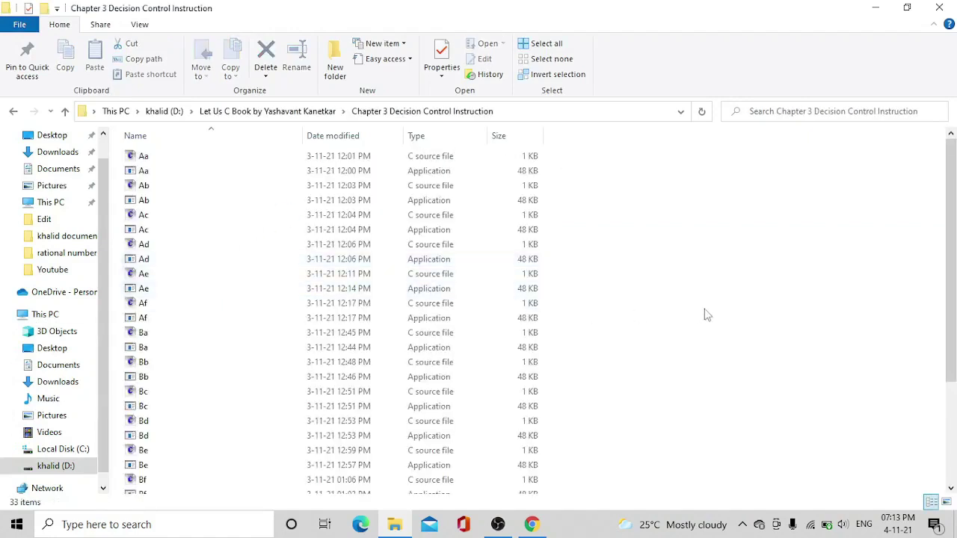
right_click(619, 196)
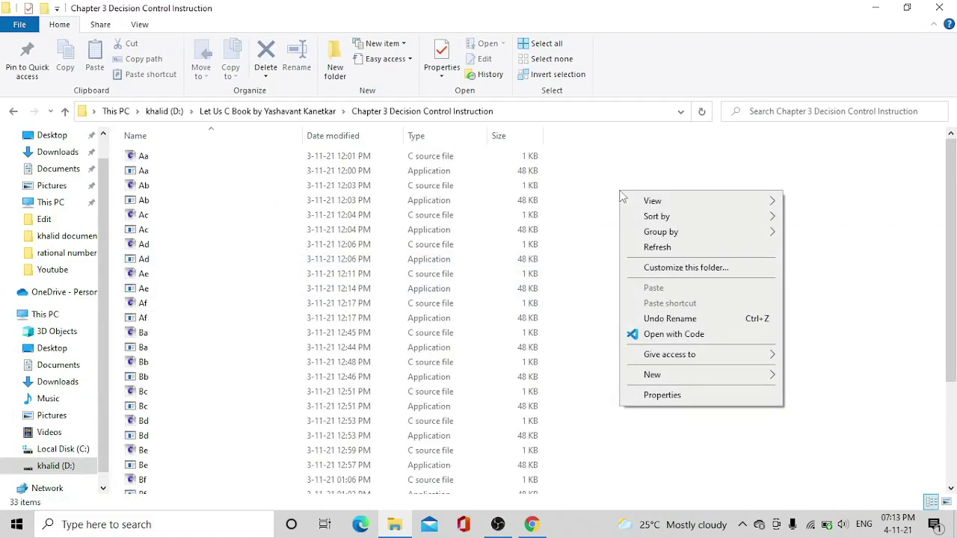
click(640, 334)
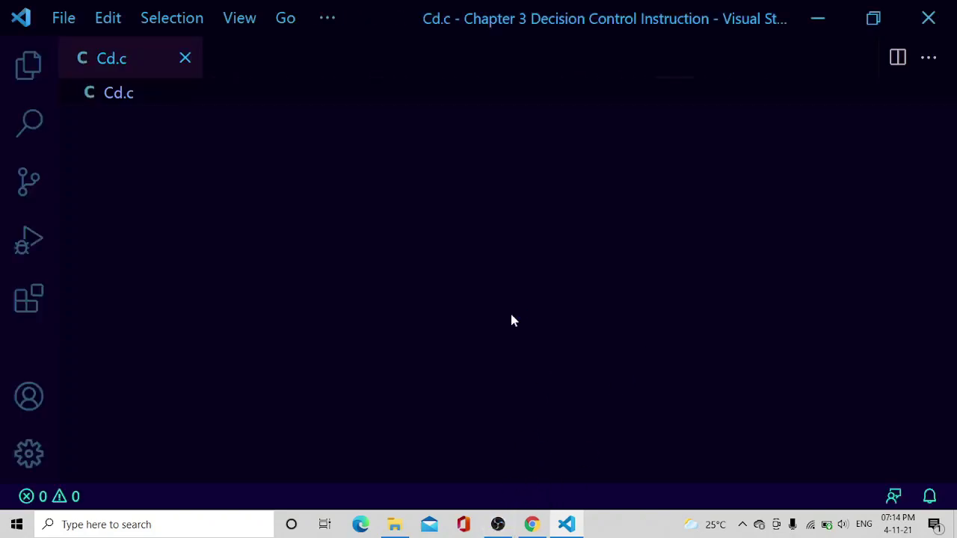
Create a new file named youtube.c in the Chapter 3 folder and hide the file explorer.
click(28, 66)
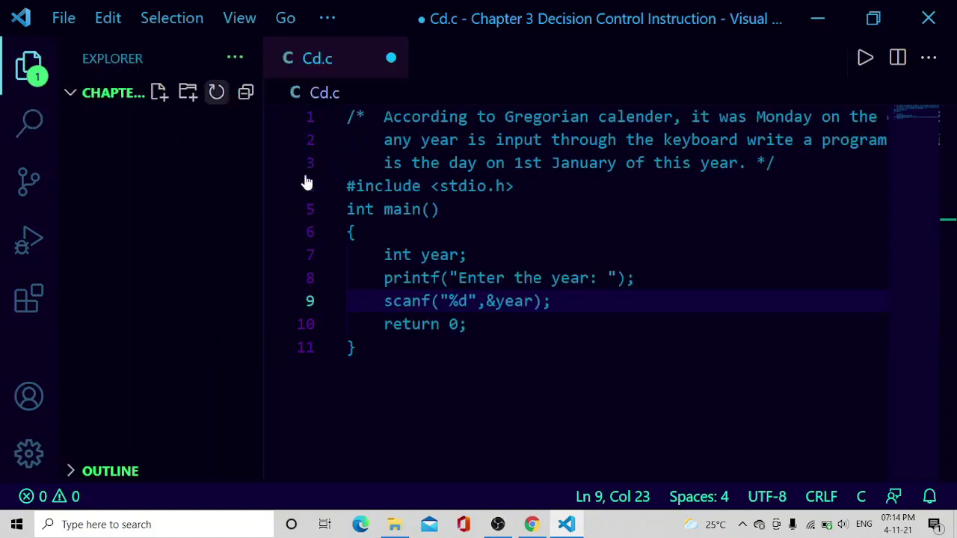
click(158, 93)
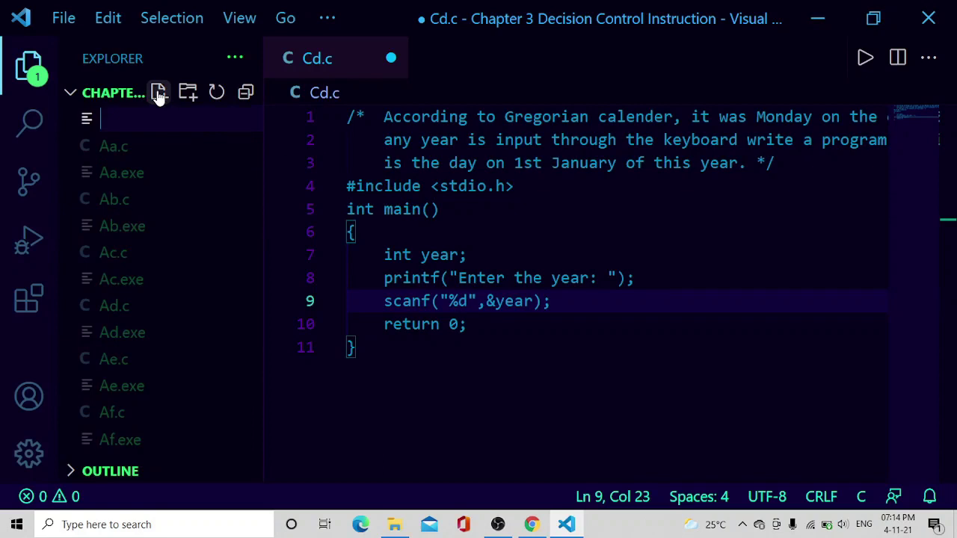
text(youtu)
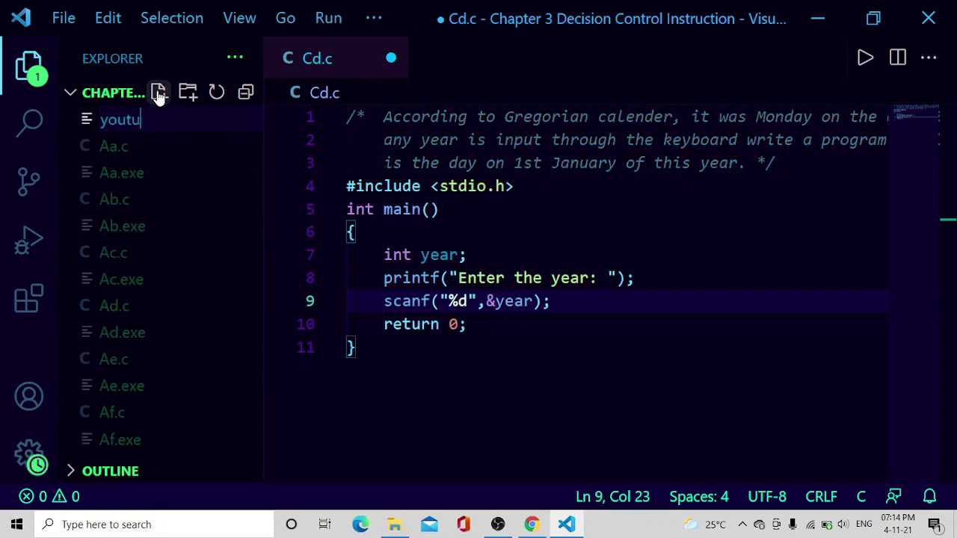
text(be.c)
key(Return)
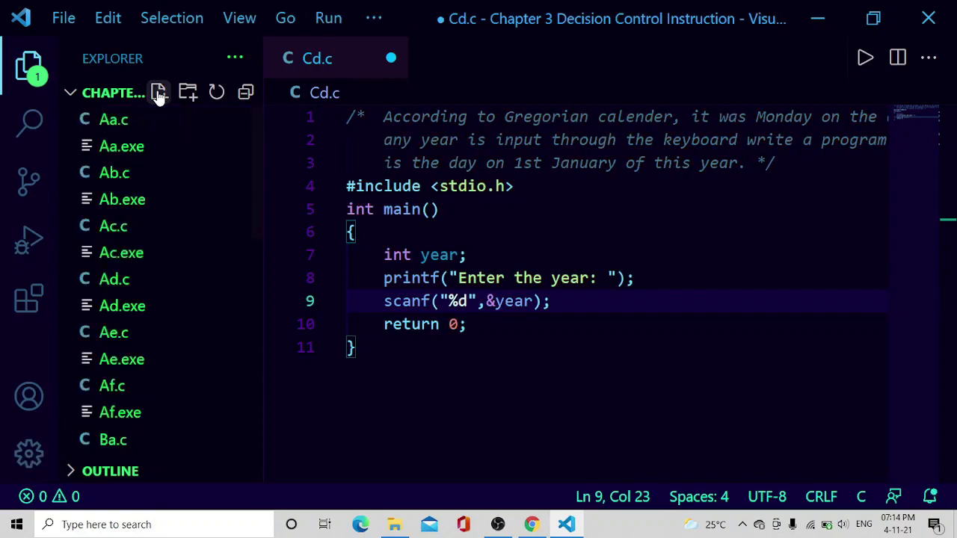
key(ctrl+b)
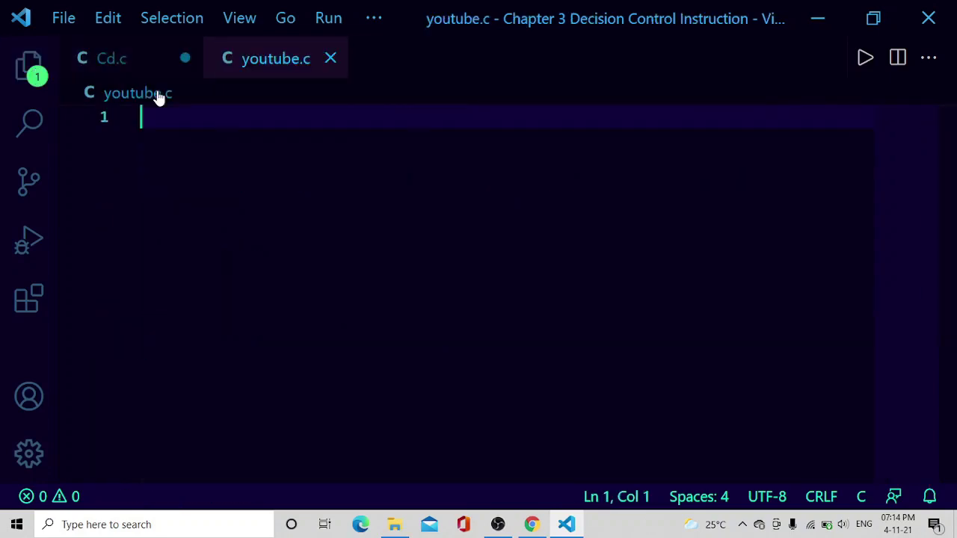
Write the line #include <stdio.H> in youtube.c and start the int main block with curly braces, without parentheses.
text(#inl)
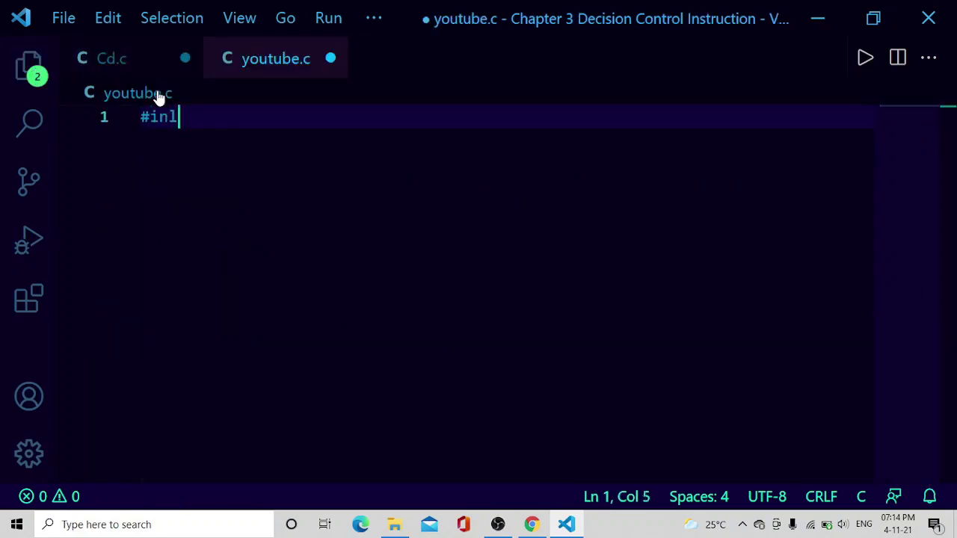
key(BackSpace)
text(clude <st)
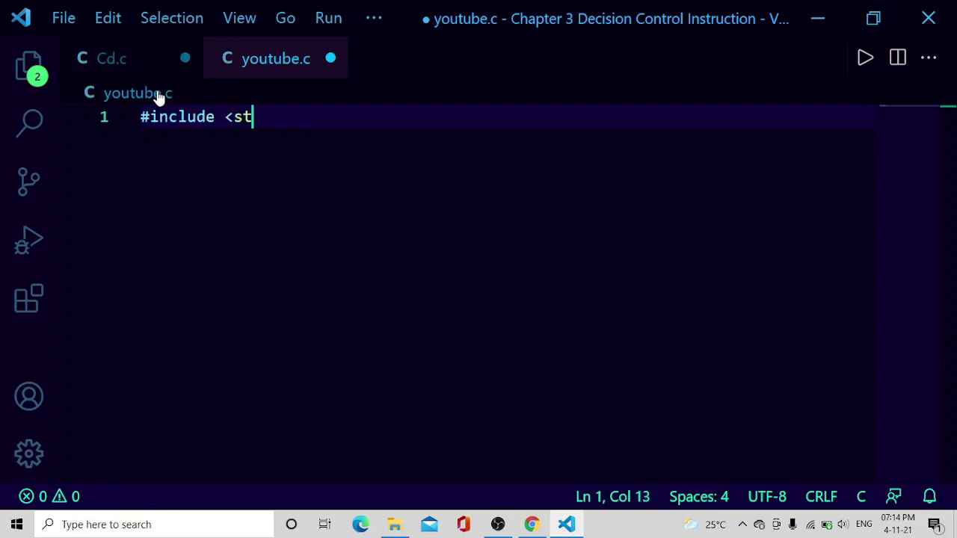
text(dio.Hl)
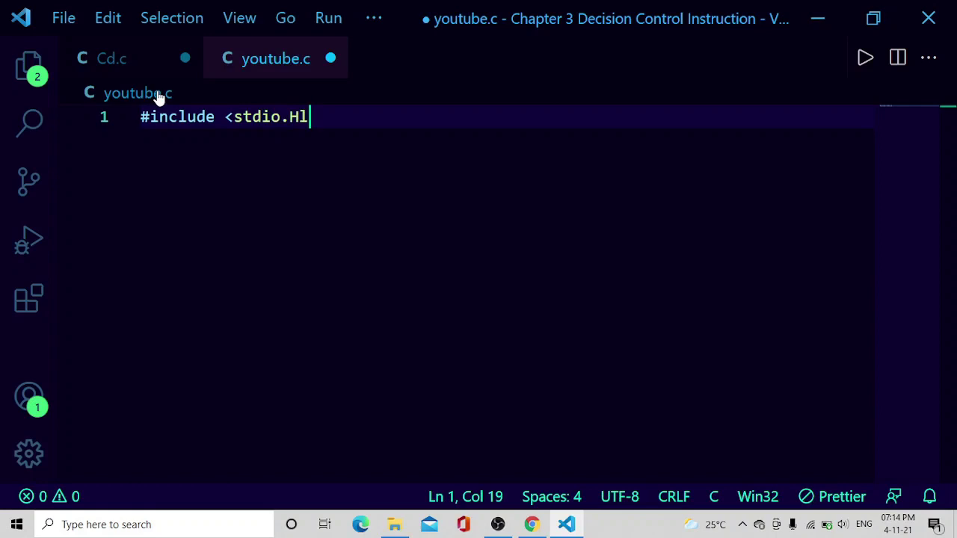
key(BackSpace)
text(>)
key(Return)
text(nt main))
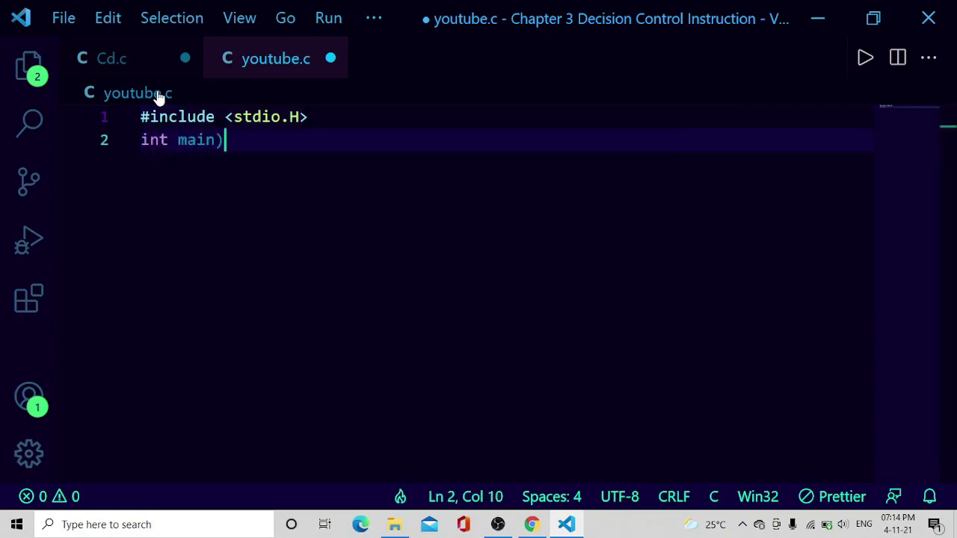
key(BackSpace)
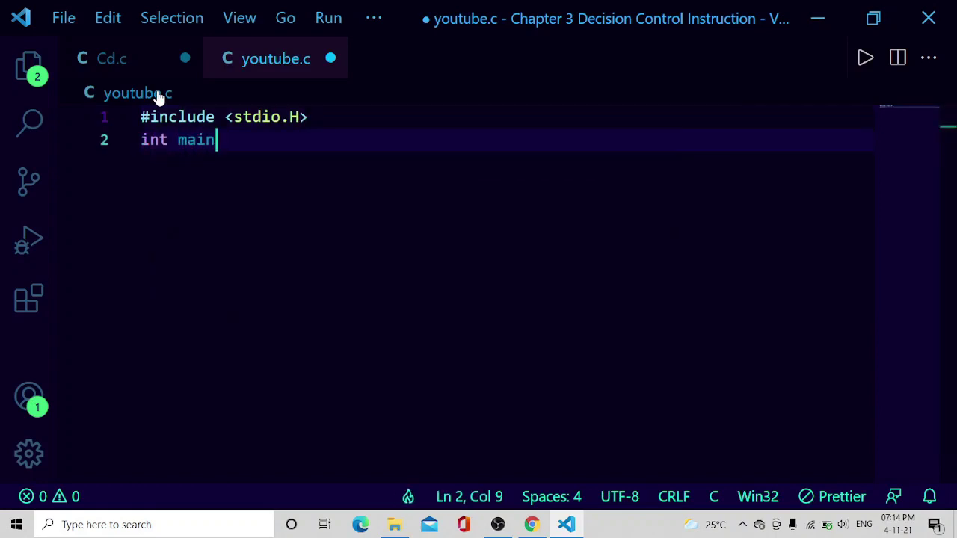
text({)
key(Return)
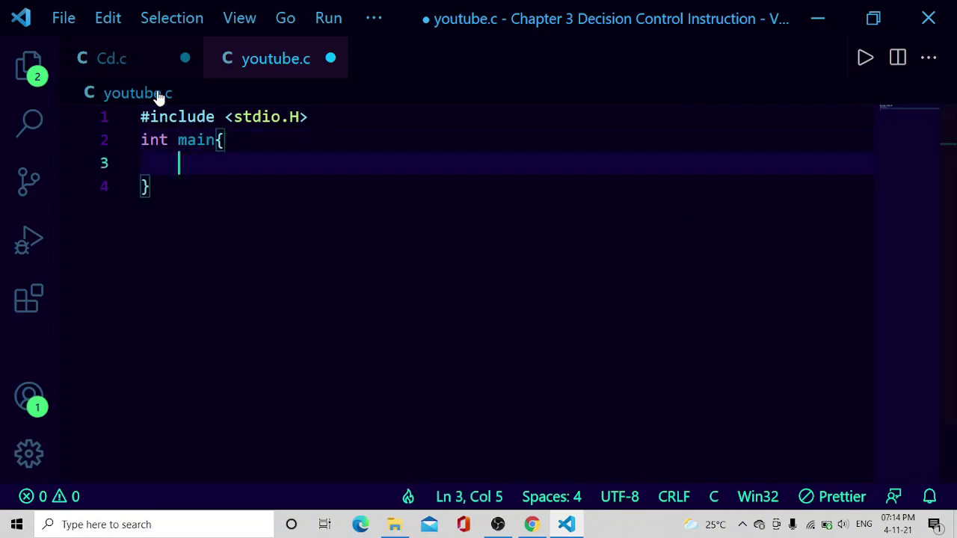
Add a printf statement inside main that outputs "Hey there, I'm" followed by the author's first name and a period.
text(pirntf)
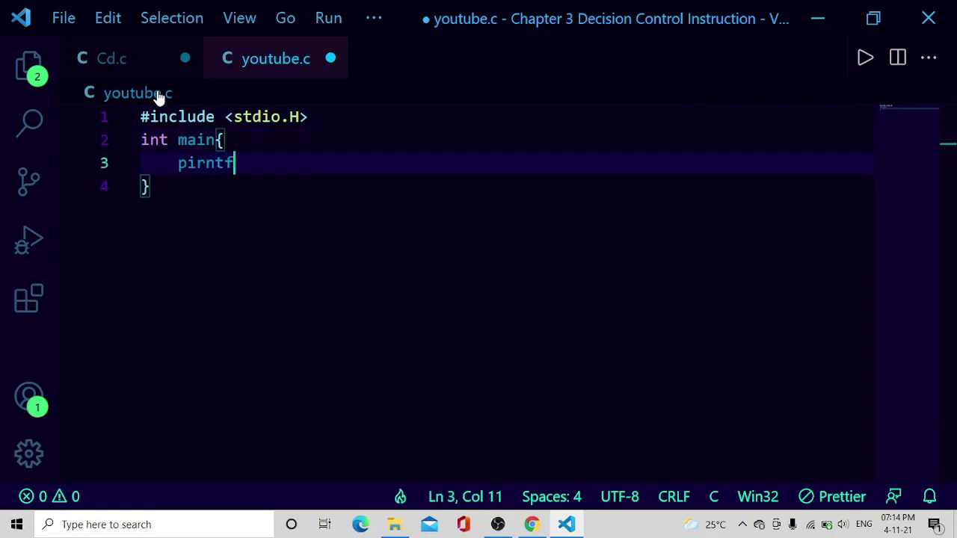
key(BackSpace)
key(BackSpace)
key(BackSpace)
key(BackSpace)
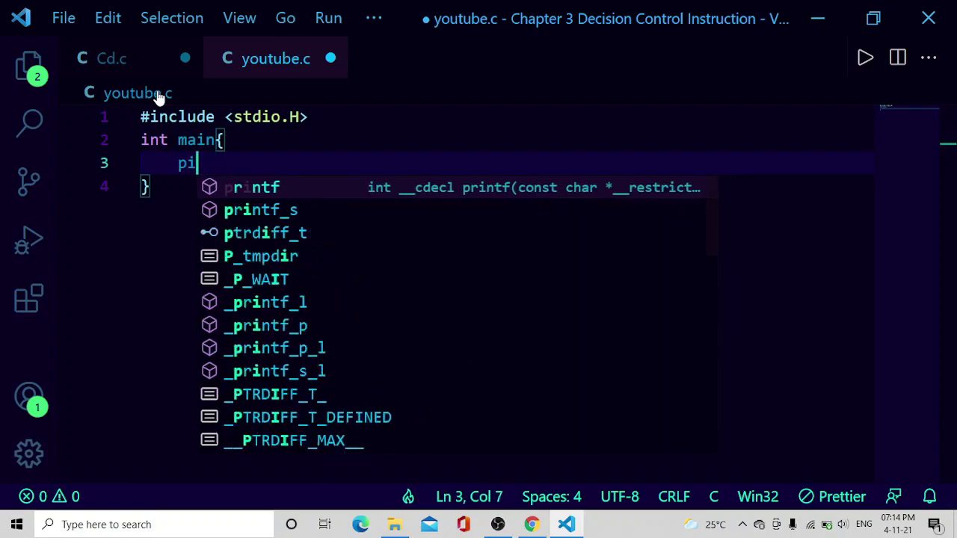
key(Return)
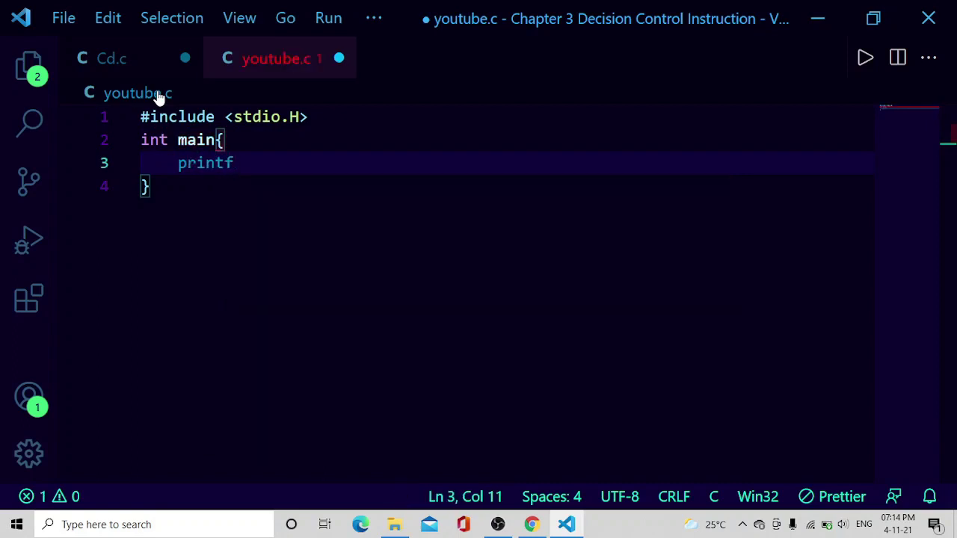
text(()
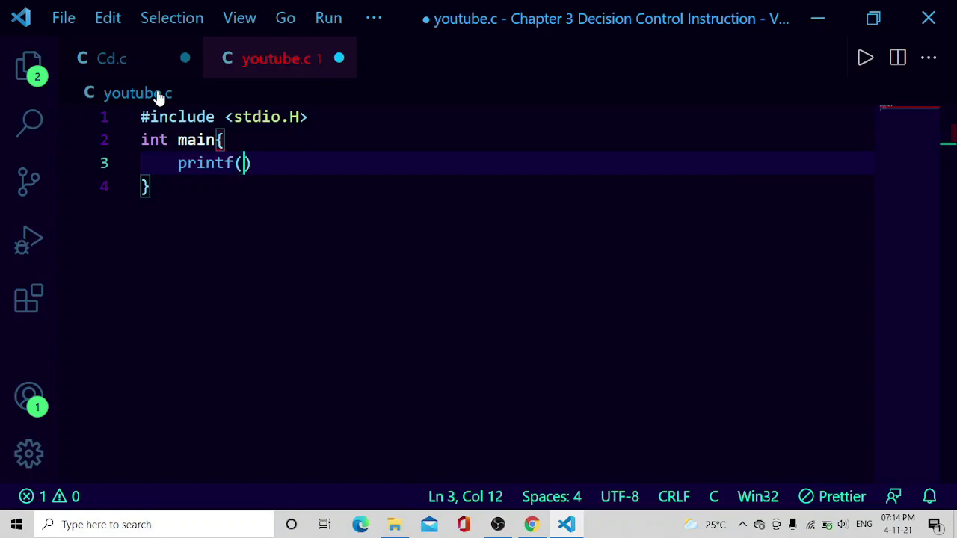
text(")
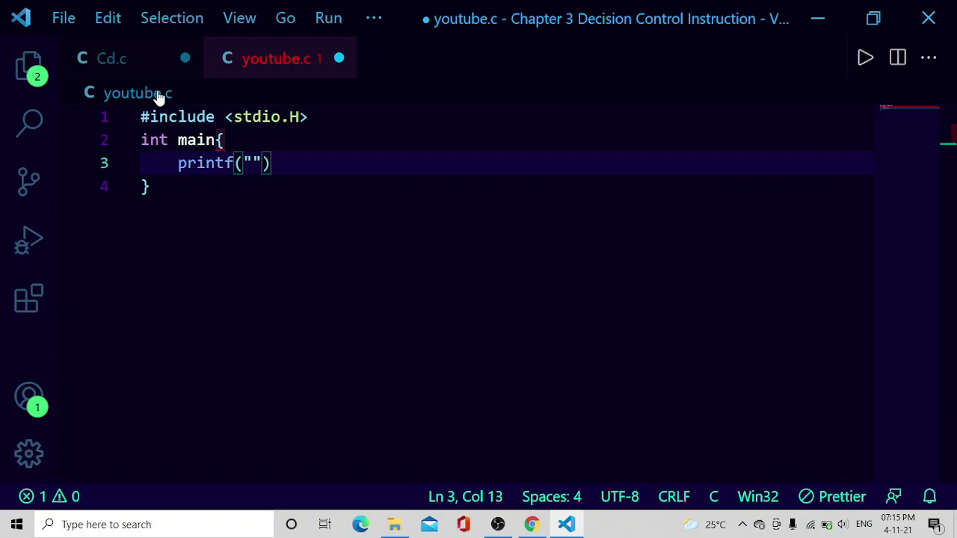
text(Hey there)
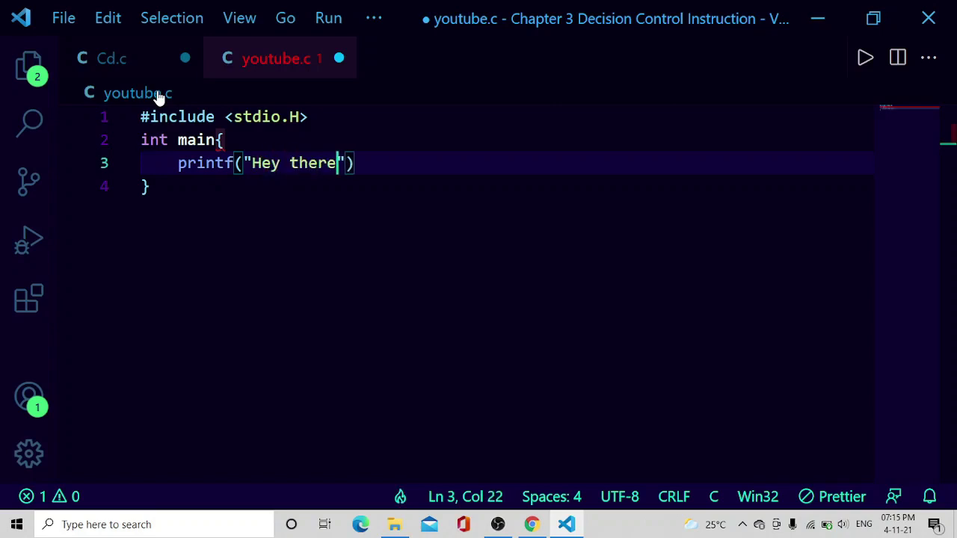
text(, I'm )
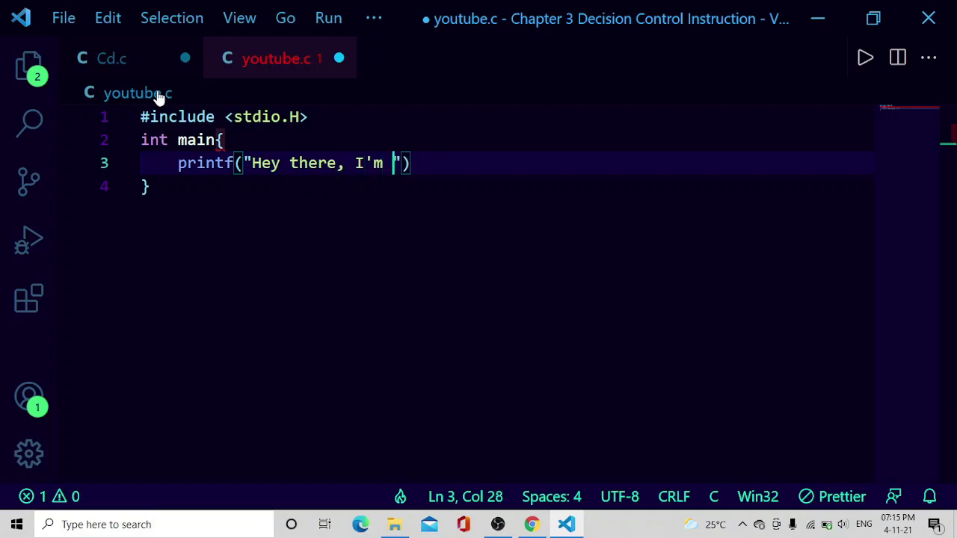
text(K)
text(halid.)
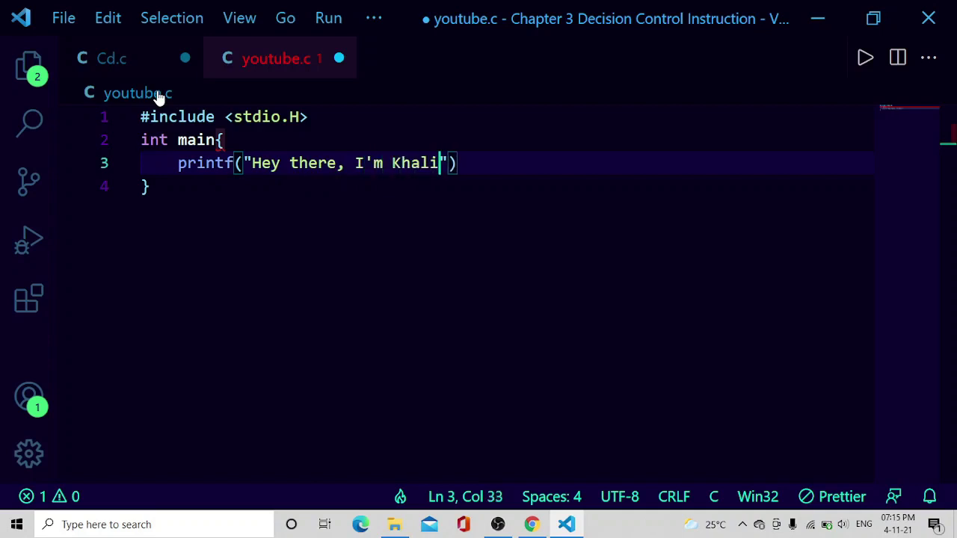
key(Right)
key(Right)
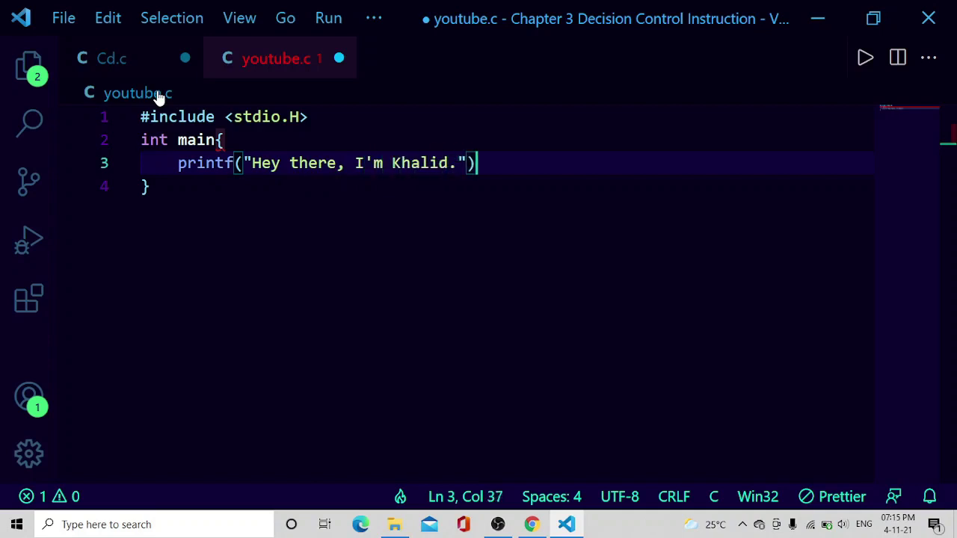
text(;)
Add return 0; on a new line below the printf statement.
key(Return)
text(r)
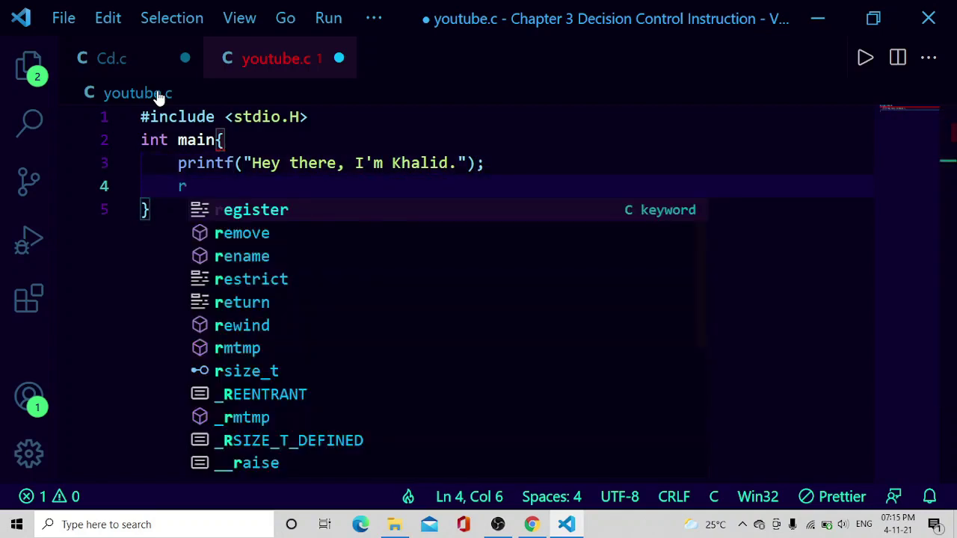
text(eturn 0;)
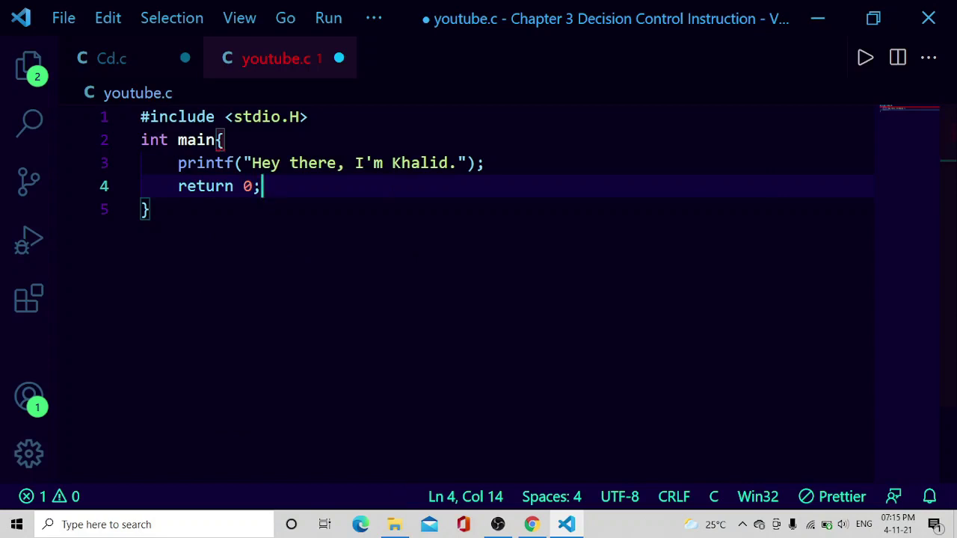
Insert the missing parentheses after main and move its opening brace onto its own line.
click(217, 140)
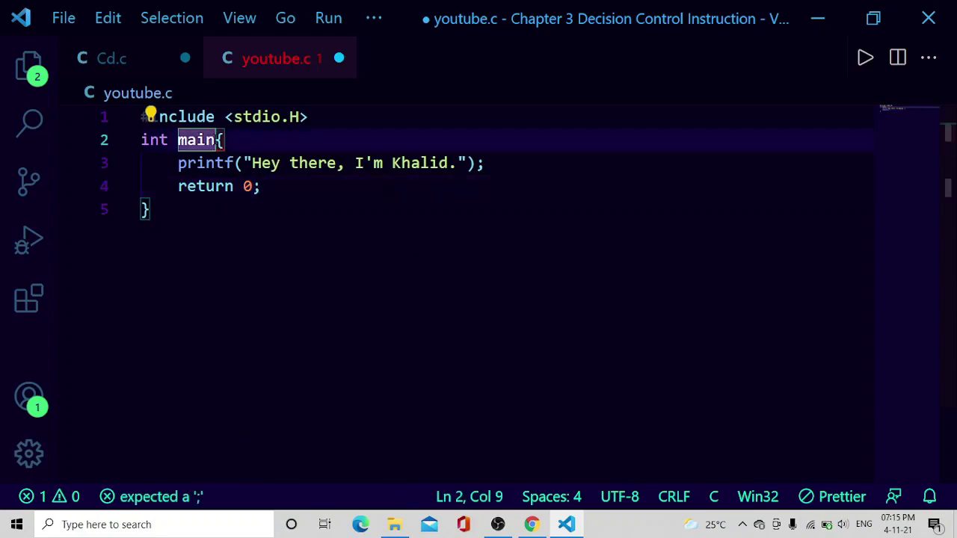
text(())
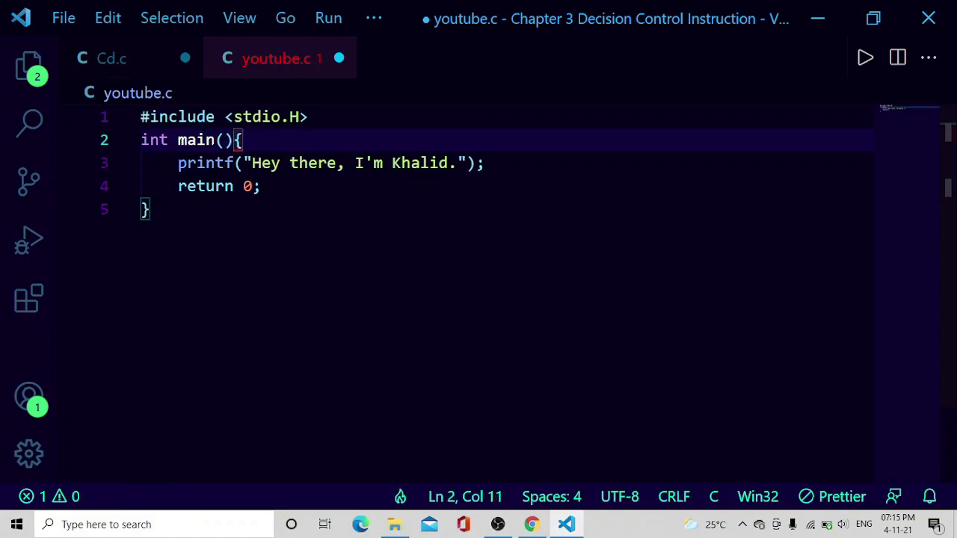
key(Return)
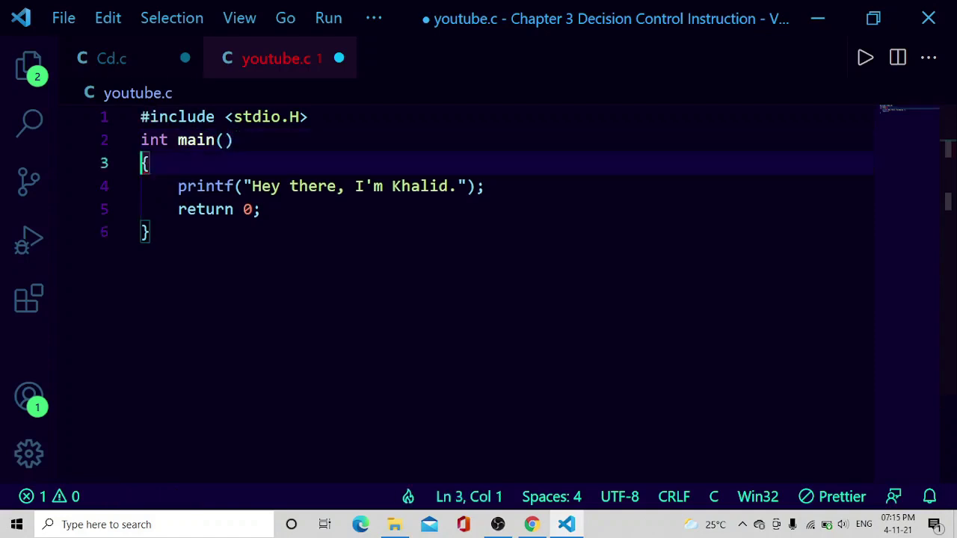
click(151, 232)
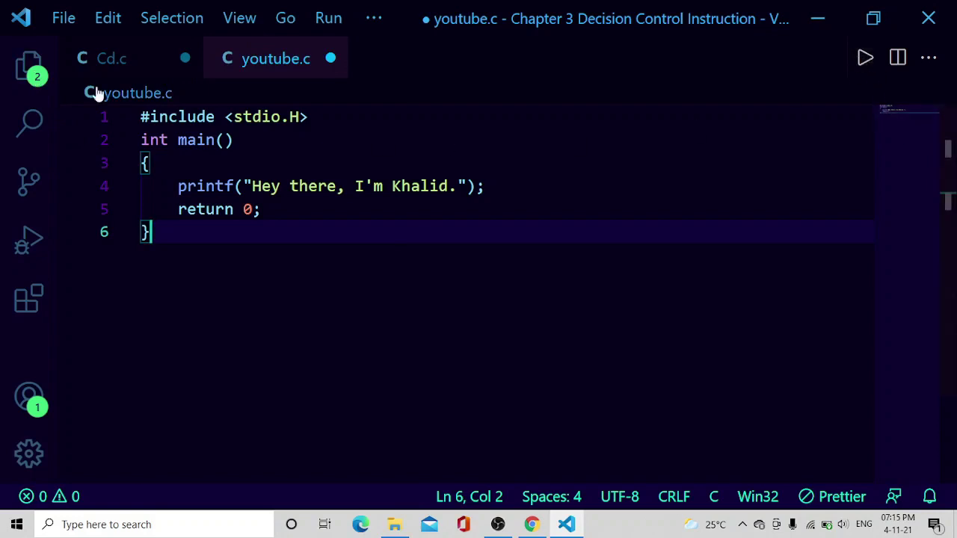
Search the extensions marketplace for "code runner".
click(28, 298)
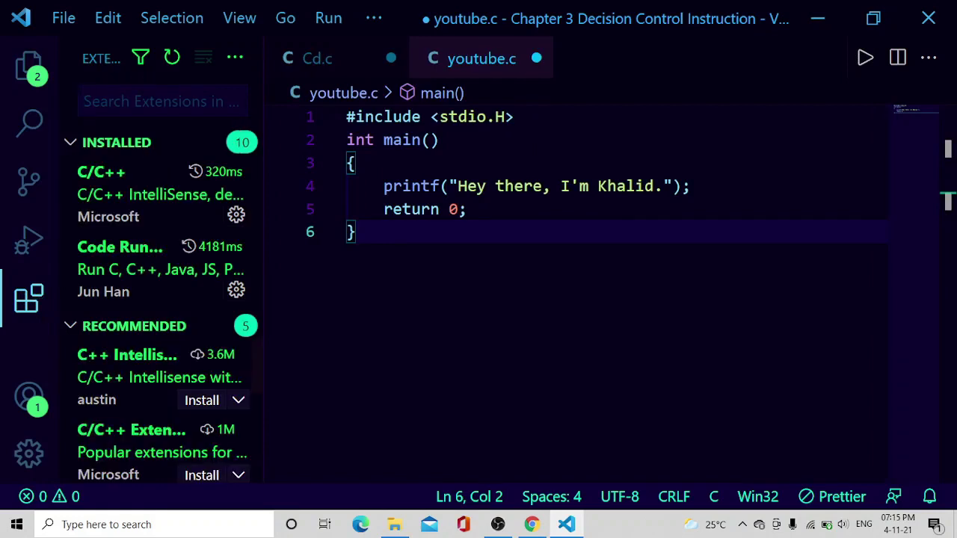
text(code runn)
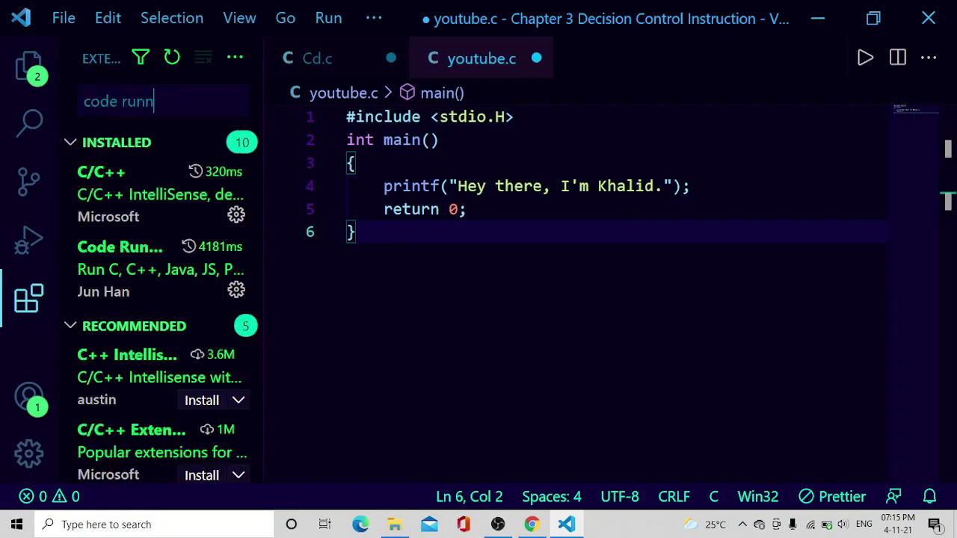
text(er)
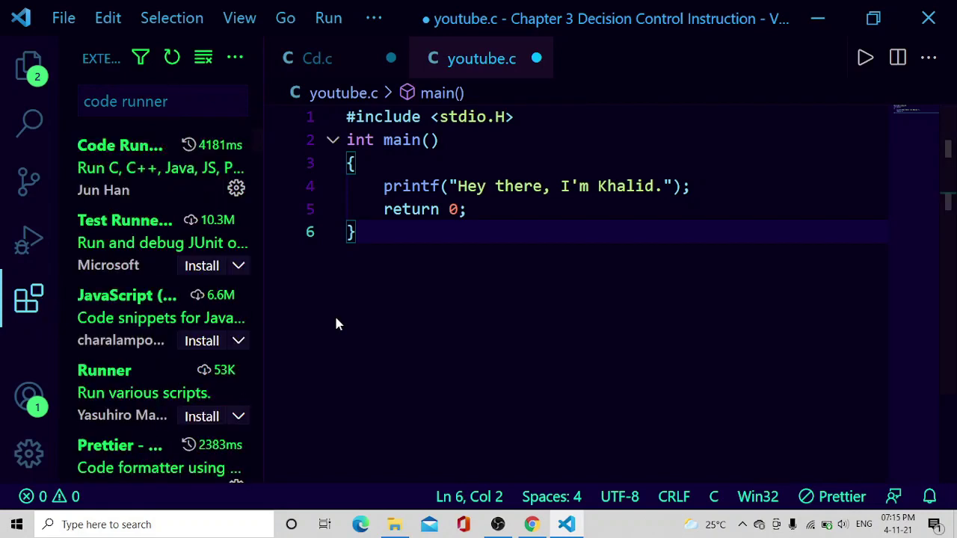
View the Code Runner extension's details page, then close it and return to youtube.c with the file explorer showing.
click(100, 169)
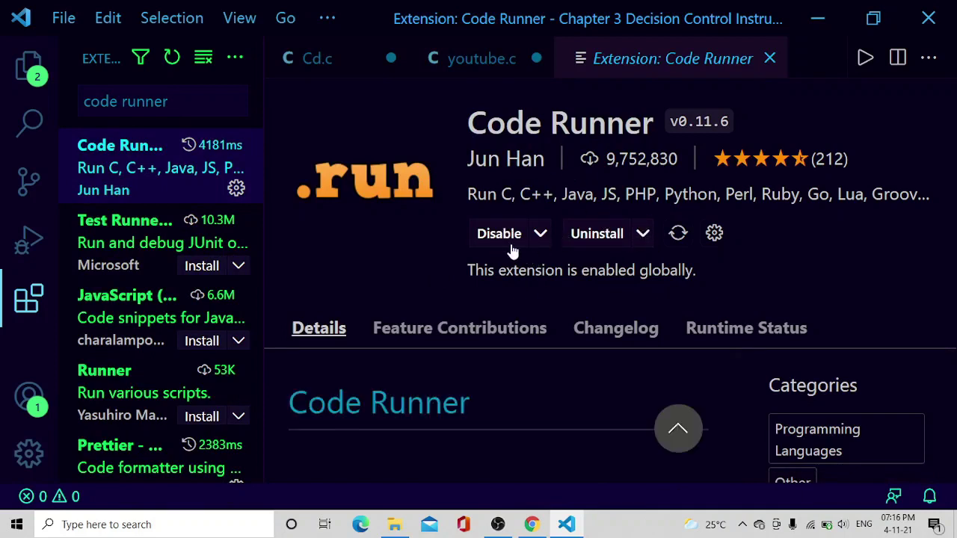
click(30, 65)
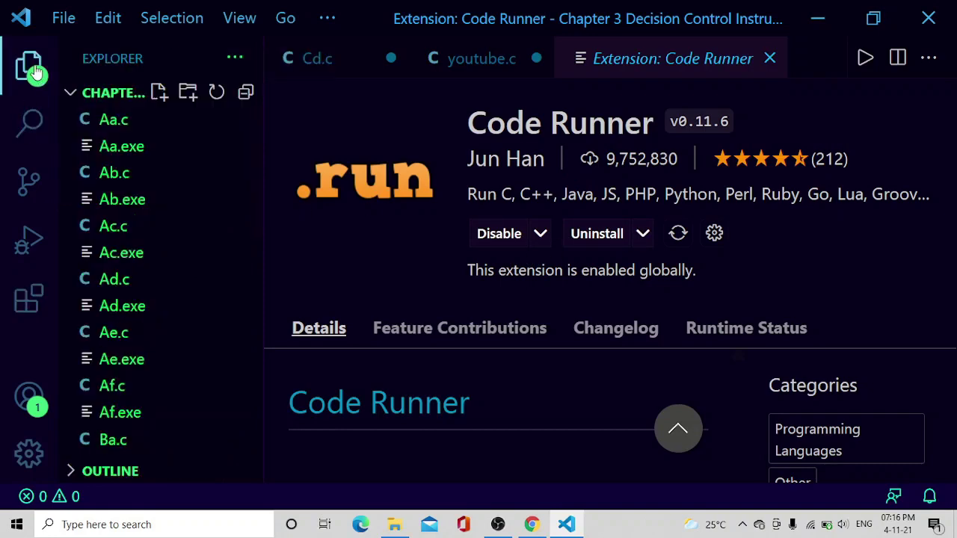
click(770, 59)
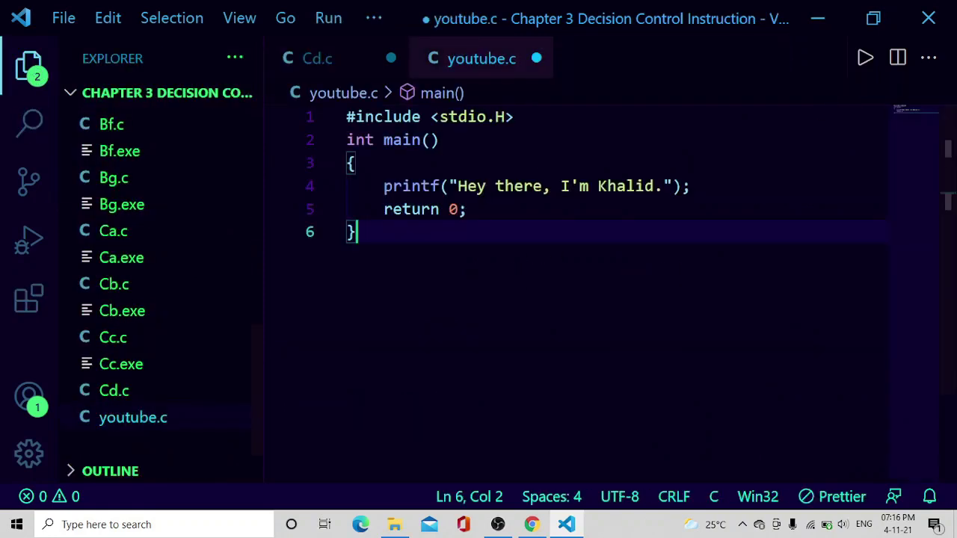
Run youtube.c, make the terminal panel slightly shorter, and check the program's printed line in the terminal.
click(863, 60)
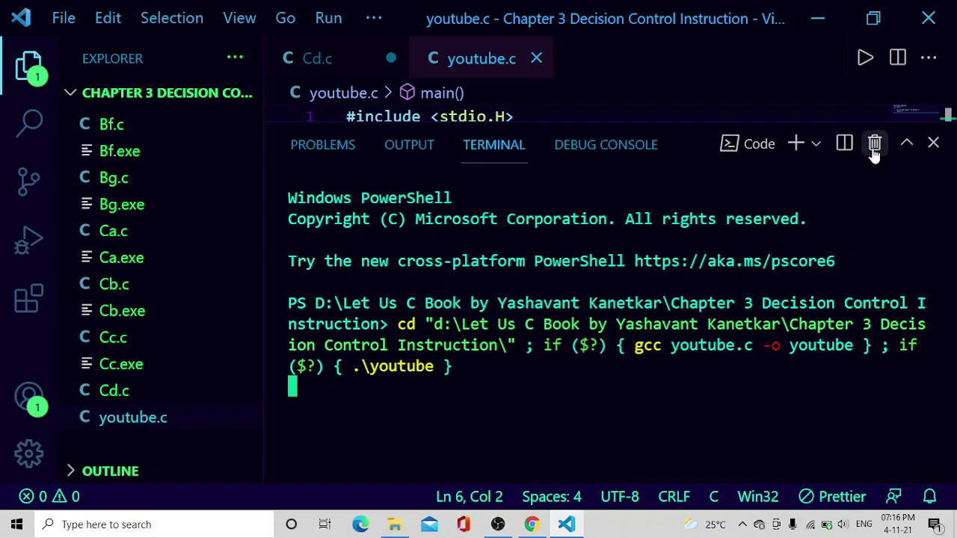
drag(665, 127, 666, 172)
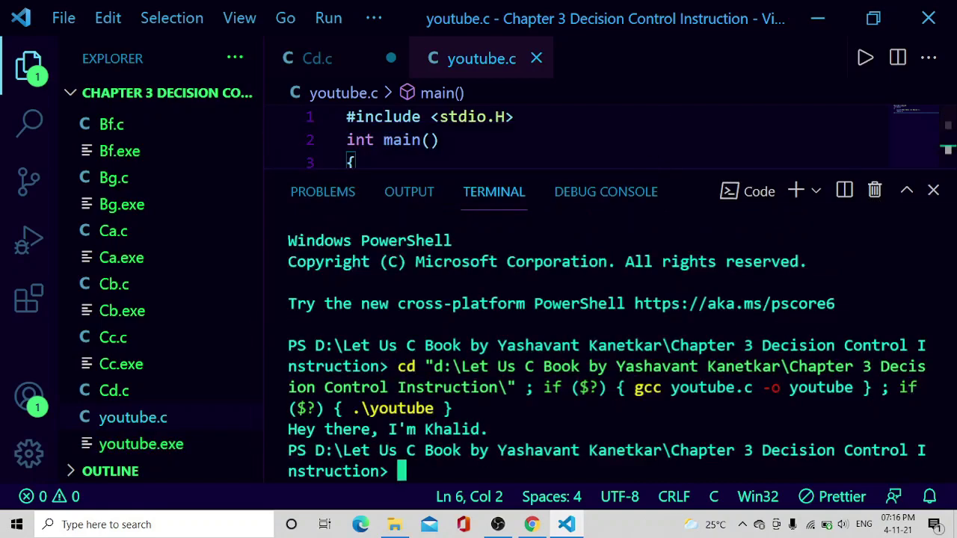
click(506, 117)
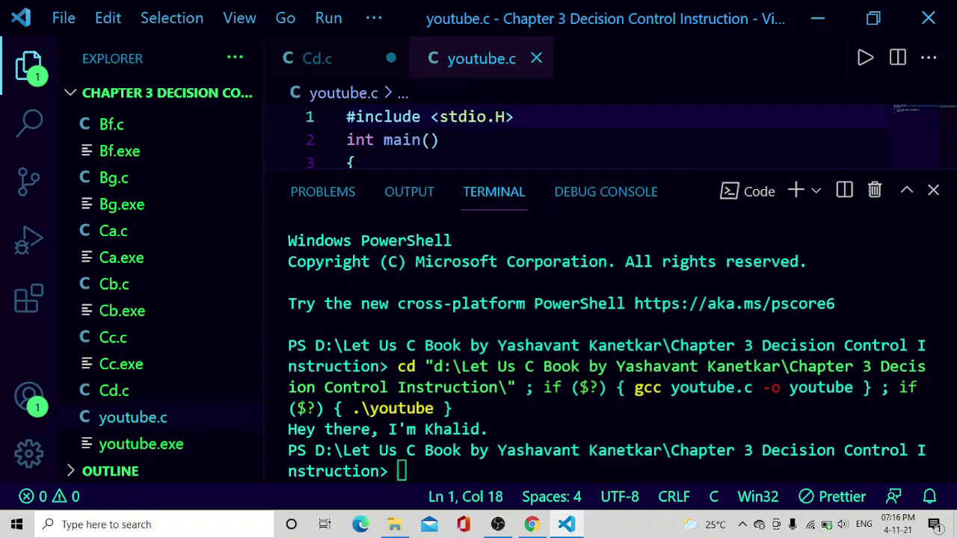
drag(489, 430, 288, 430)
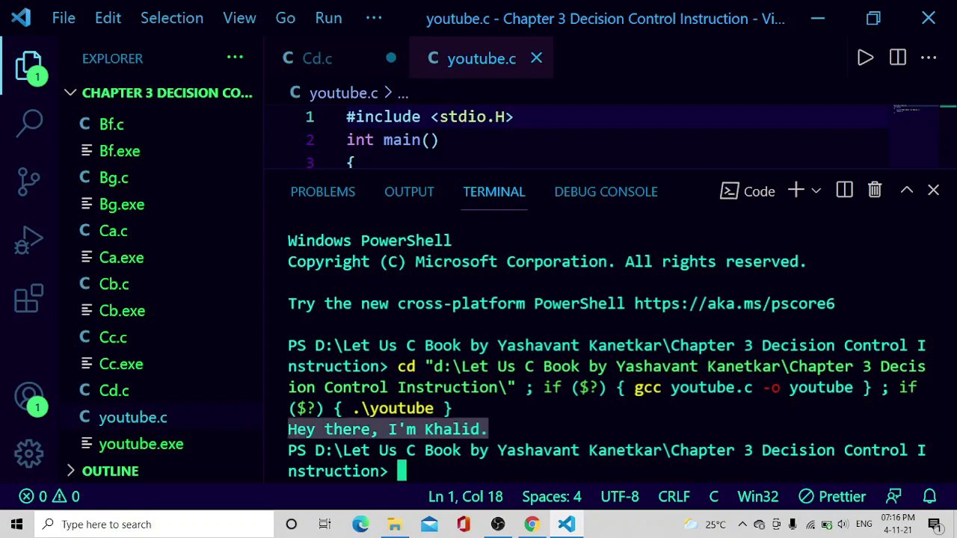
click(478, 404)
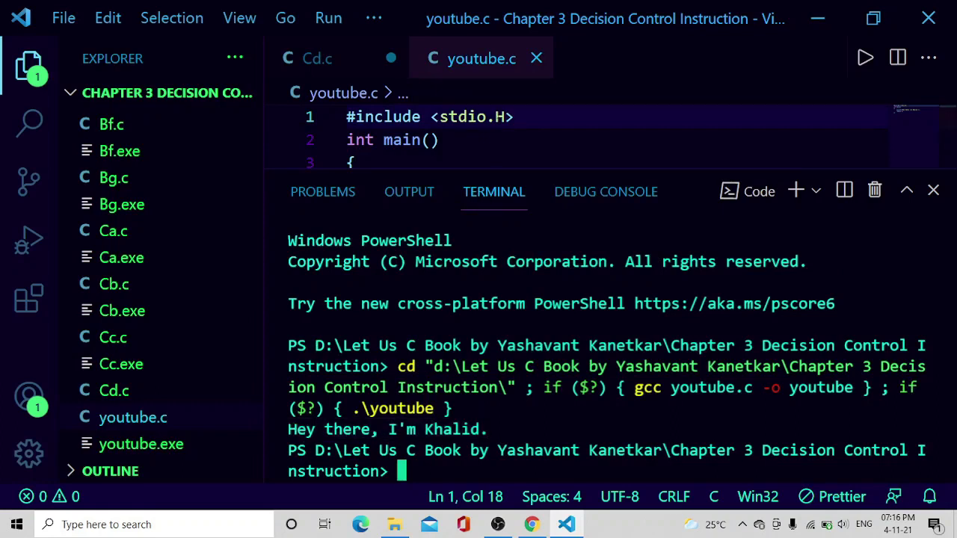
Correct the header in the include line to stdio.h, rerun youtube.c and highlight its printed output.
click(508, 117)
key(BackSpace)
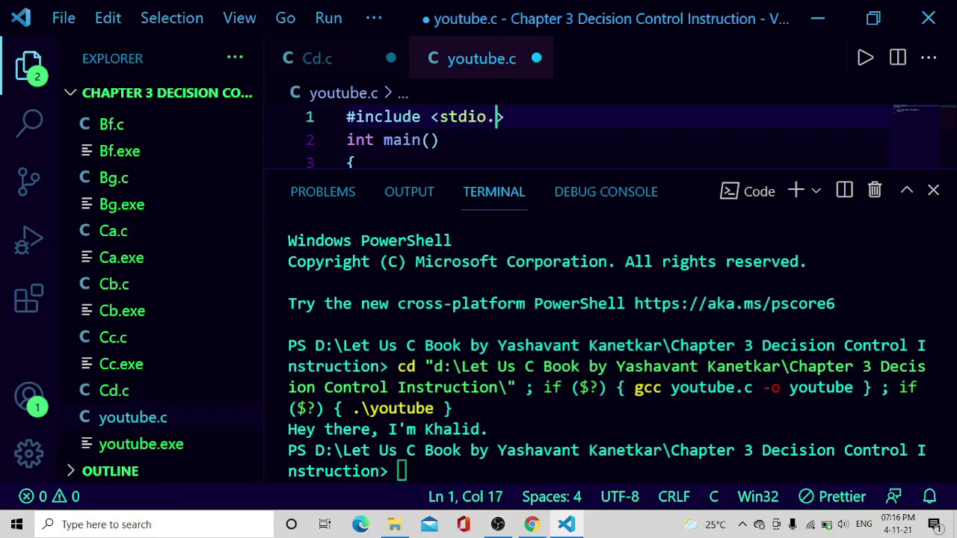
text(h)
key(Right)
click(865, 59)
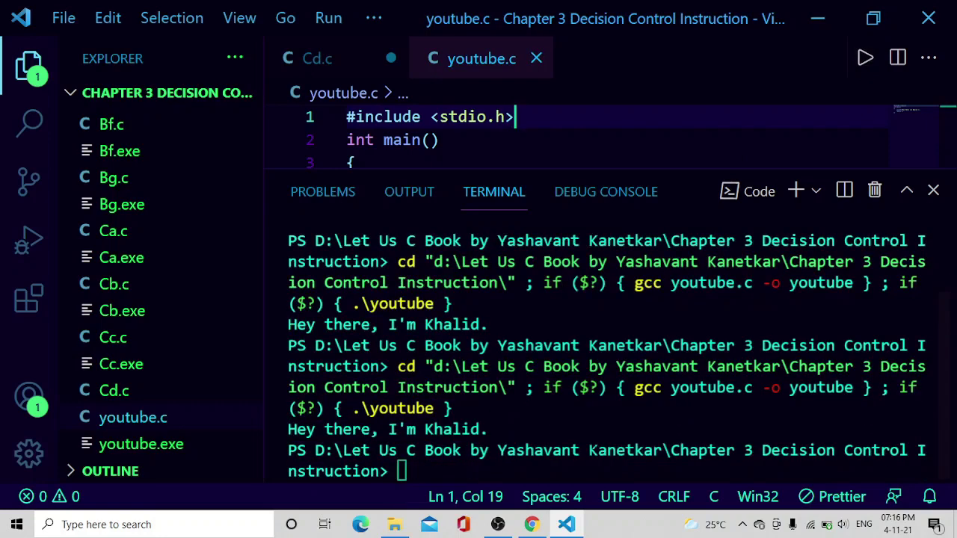
drag(495, 430, 222, 433)
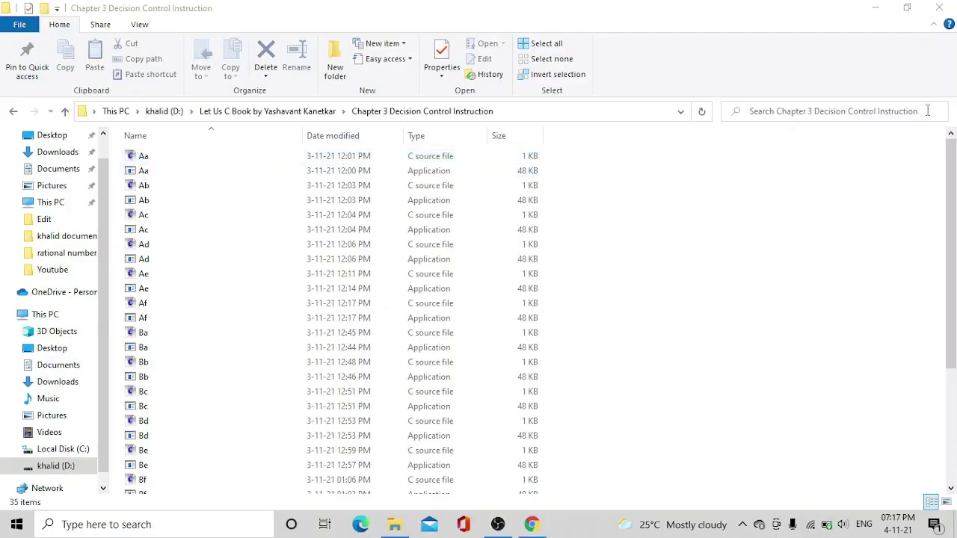
Close the Chapter 3 Decision Control Instruction folder window and refresh the desktop twice.
click(939, 8)
right_click(377, 116)
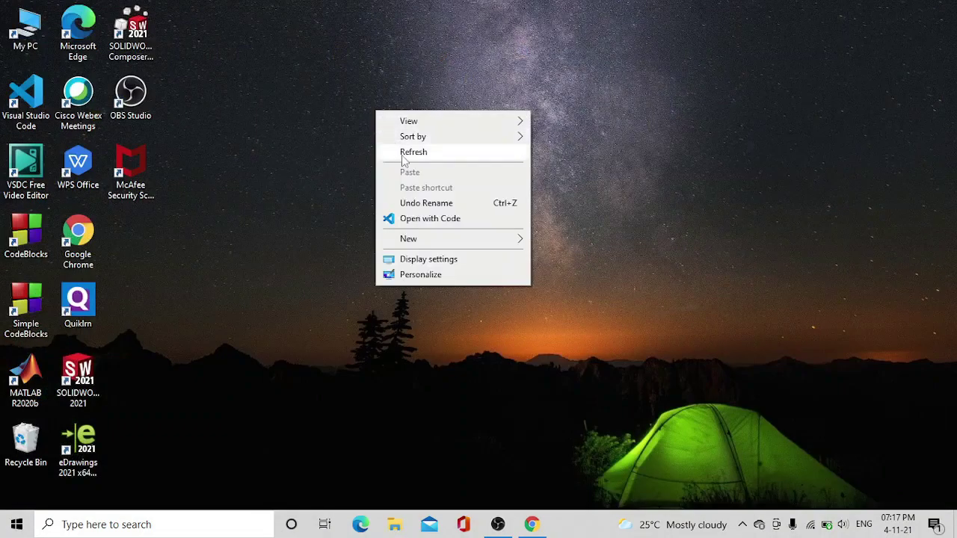
click(404, 153)
right_click(372, 123)
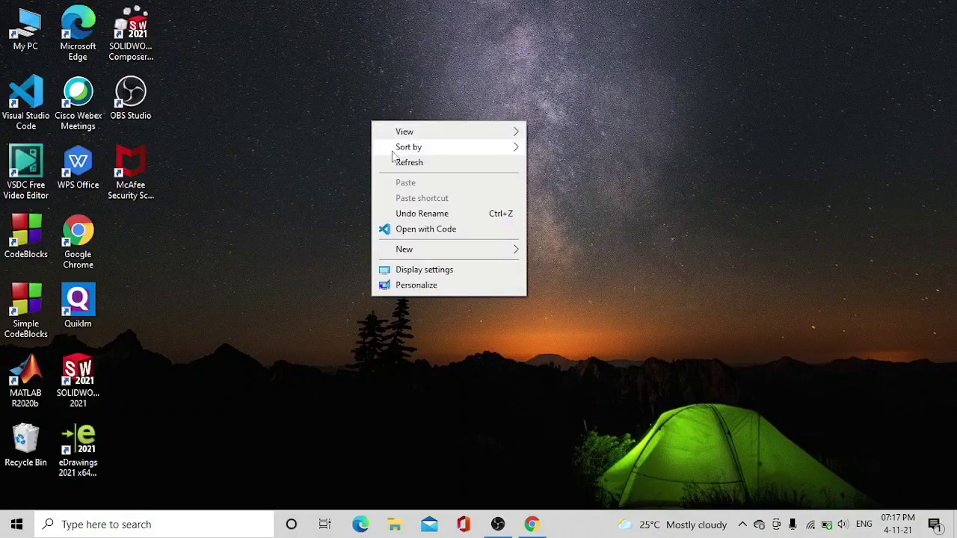
click(397, 163)
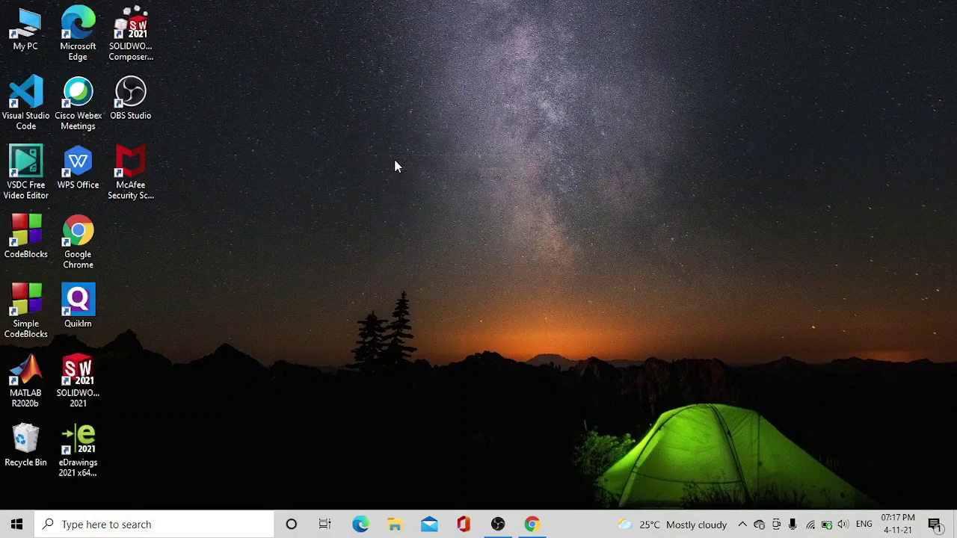